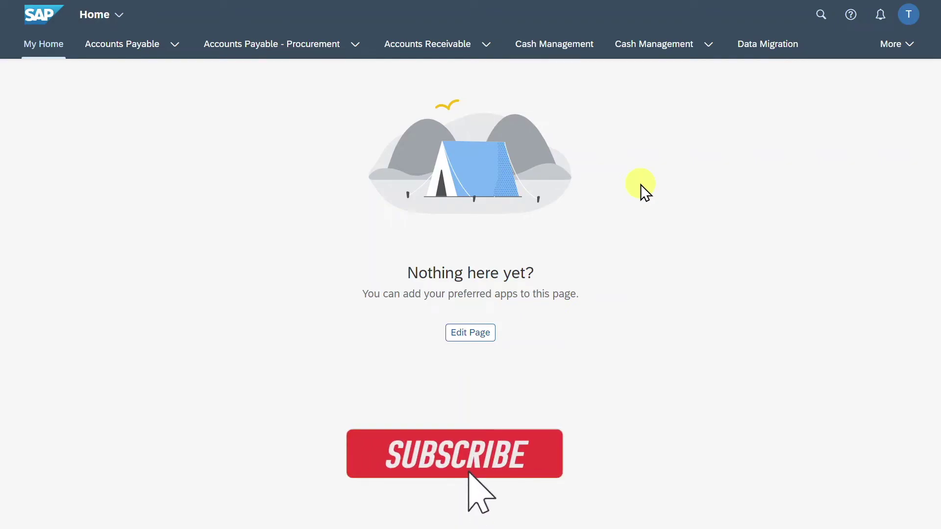
# Step: Search the launchpad for 'Import Supplier invoices' and launch the Import Supplier Invoices app
pyautogui.click(816, 24)
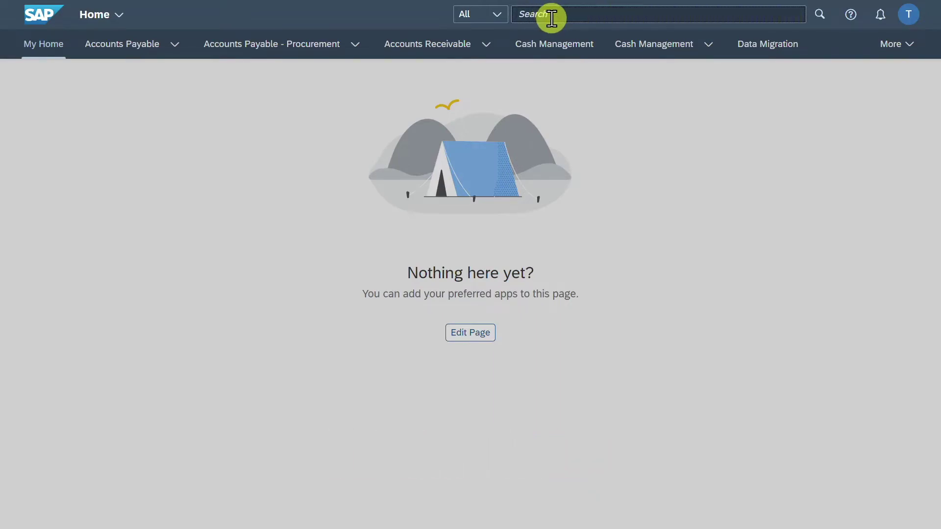
pyautogui.write('Import Supplier invoices')
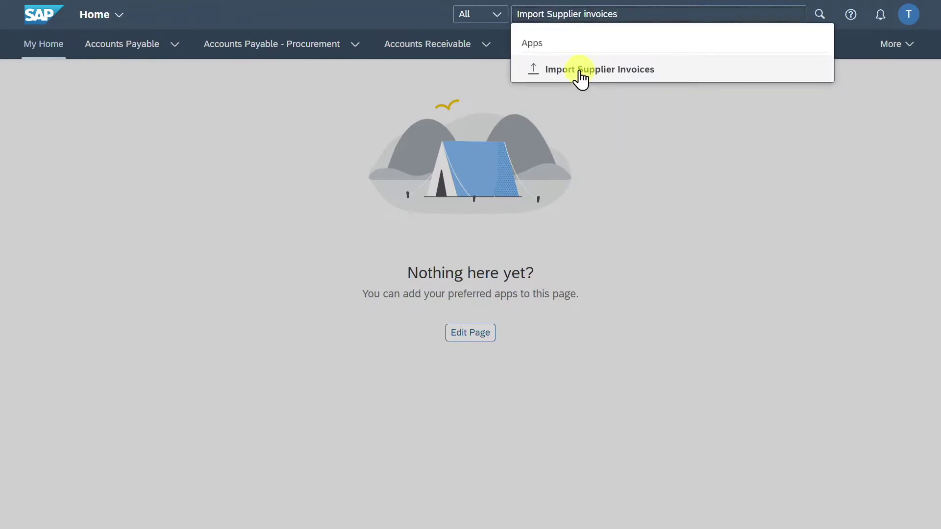
pyautogui.click(574, 70)
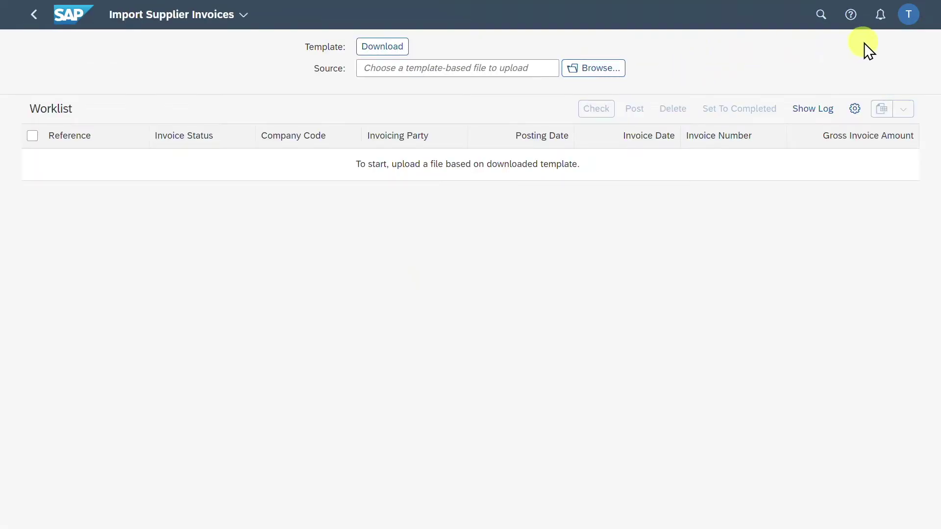
pyautogui.click(908, 18)
pyautogui.click(868, 162)
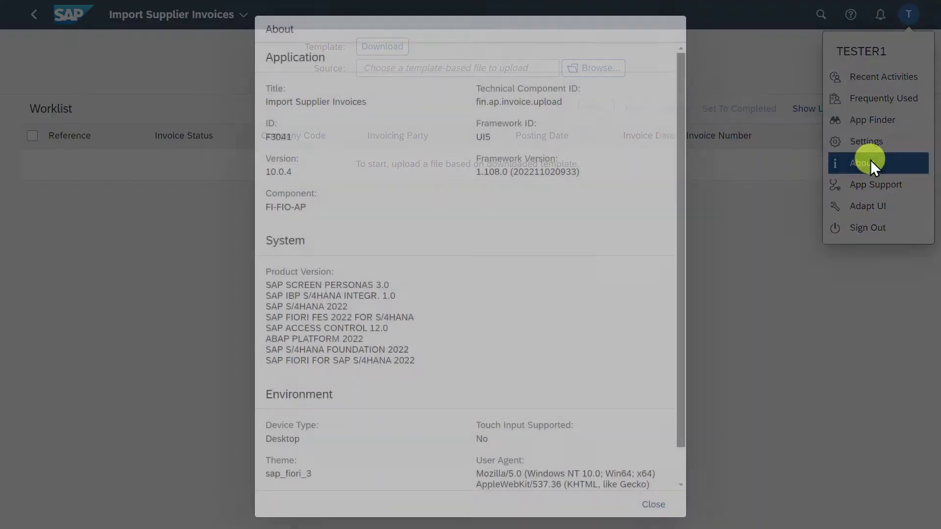
pyautogui.moveTo(301, 136); pyautogui.dragTo(263, 136)
pyautogui.press('Escape')
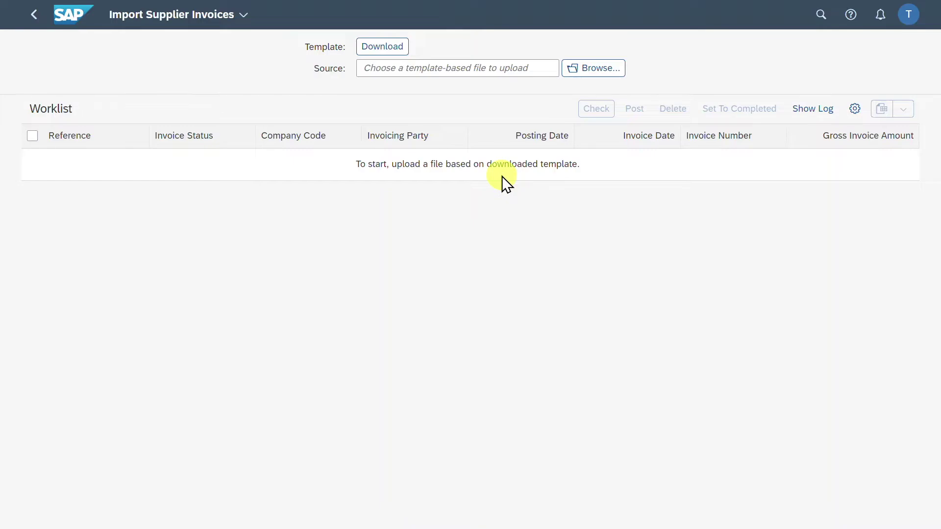
# Step: Download the supplier invoice upload template as an English Excel file
pyautogui.click(393, 51)
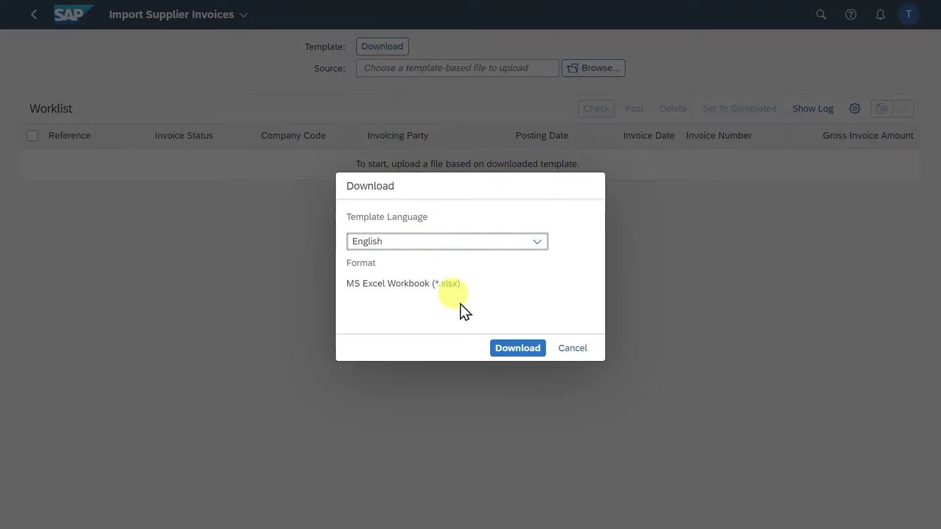
pyautogui.click(500, 351)
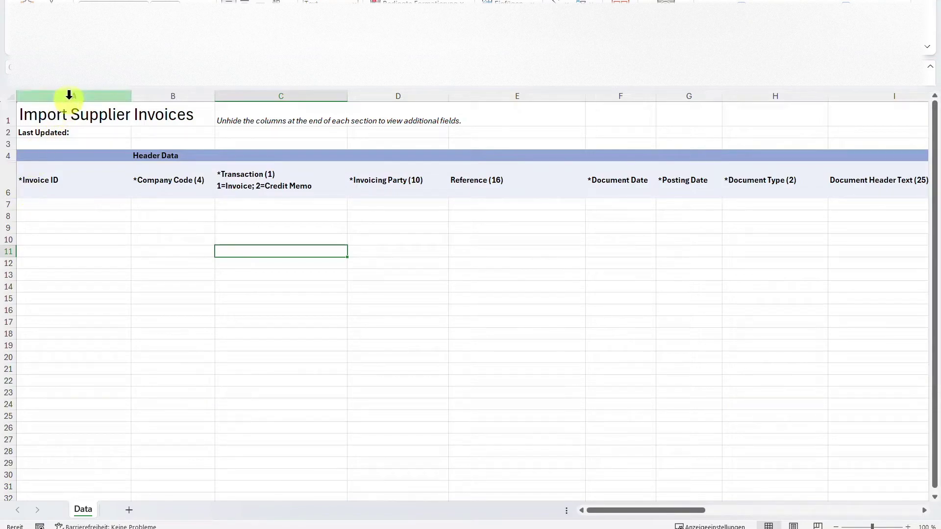
# Step: Enter invoice ID 1 in A7, clearing the stray IDs 2 and 3 from rows 8 and 9
pyautogui.click(82, 207)
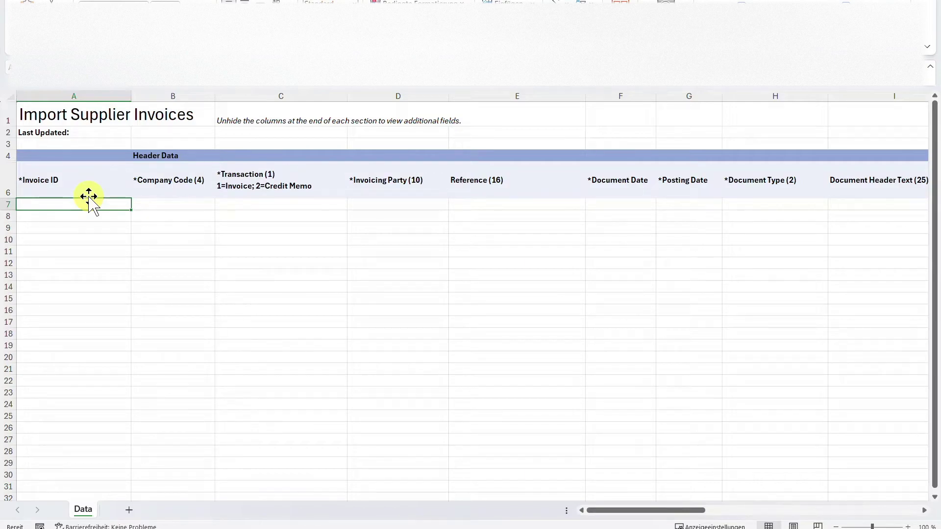
pyautogui.write('1')
pyautogui.press('Return')
pyautogui.write('2')
pyautogui.press('Return')
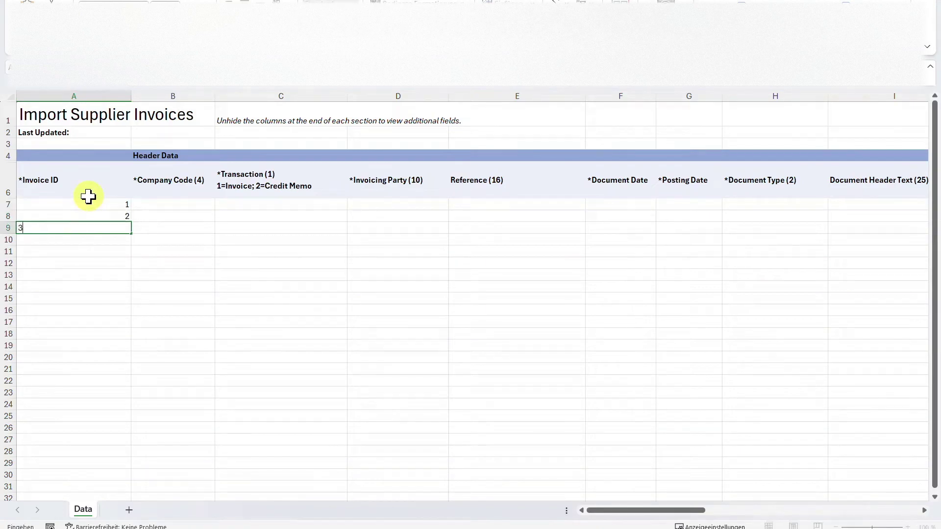
pyautogui.write('3')
pyautogui.press('Return')
pyautogui.moveTo(7, 217); pyautogui.dragTo(7, 228)
pyautogui.press('Delete')
pyautogui.click(114, 260)
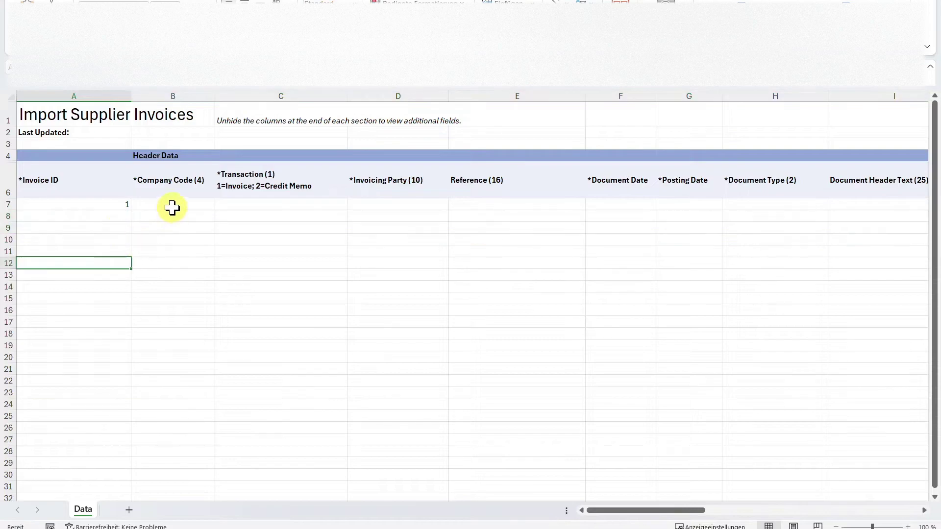
# Step: Fill company code 1010, transaction 1, the pasted supplier number and reference Test in row 7
pyautogui.click(172, 205)
pyautogui.write('1010')
pyautogui.press('Tab')
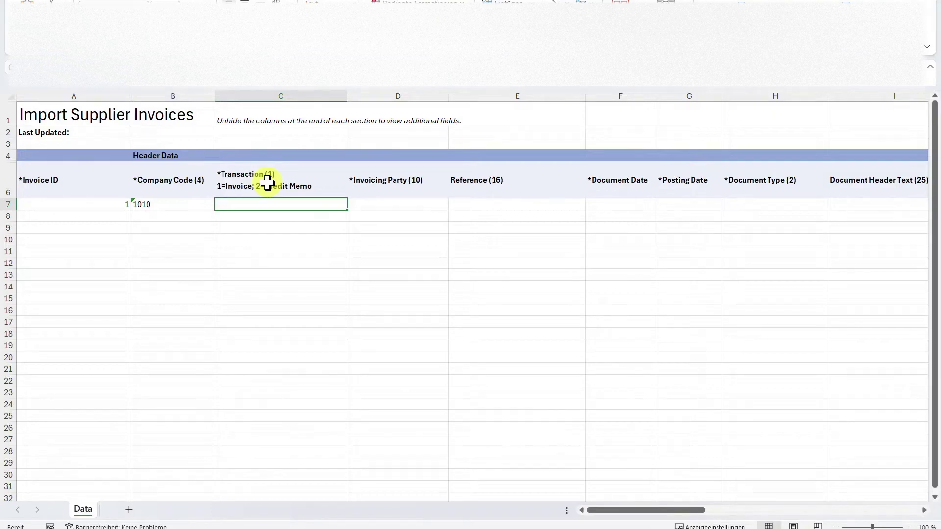
pyautogui.write('1')
pyautogui.press('Tab')
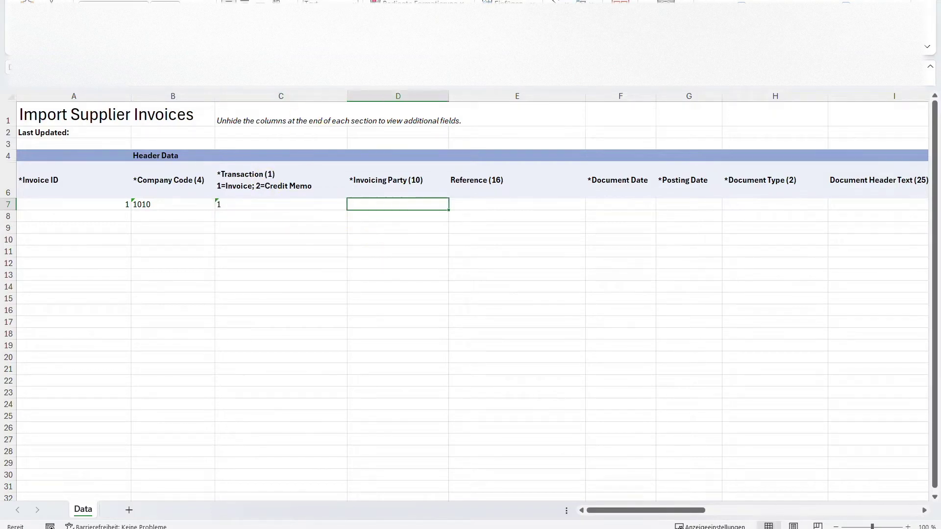
pyautogui.click(389, 208)
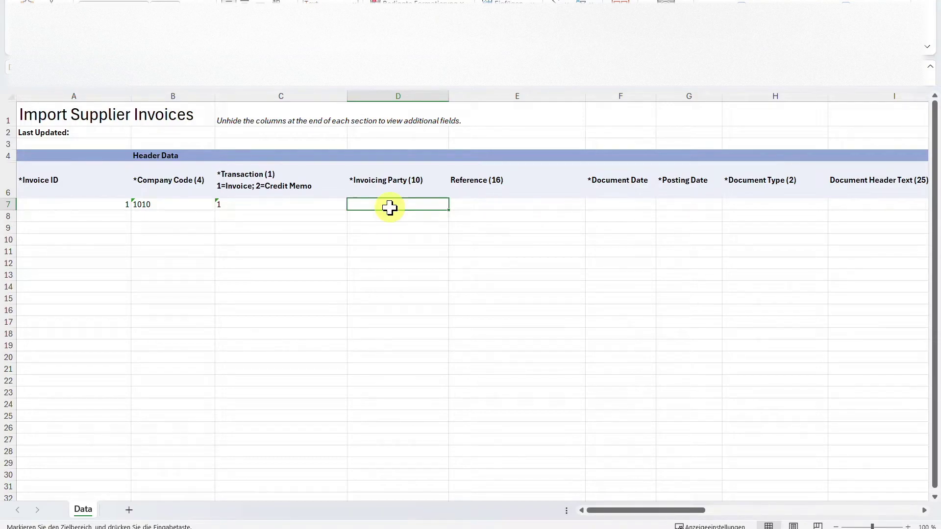
pyautogui.write('10300080')
pyautogui.click(512, 205)
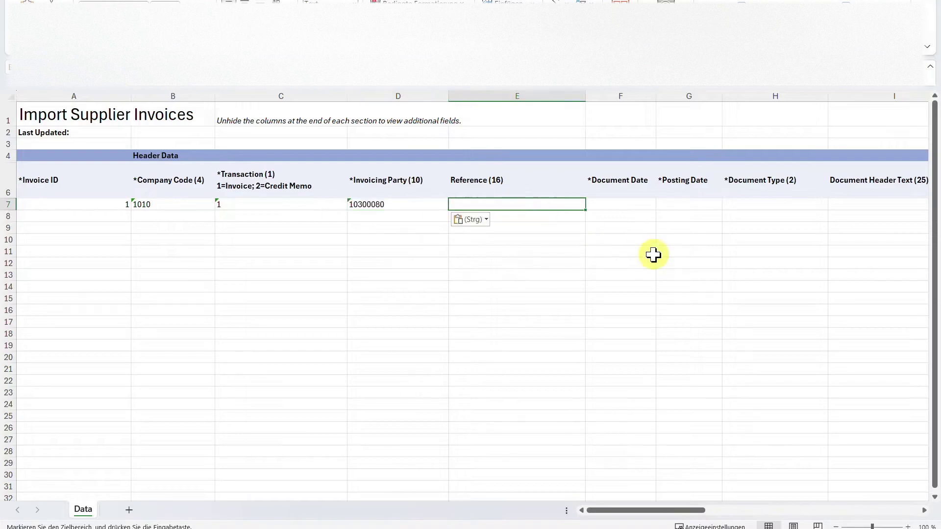
pyautogui.write('Test')
# Step: Set document and posting dates to 31.07.2024 and document type KR in row 7
pyautogui.click(622, 204)
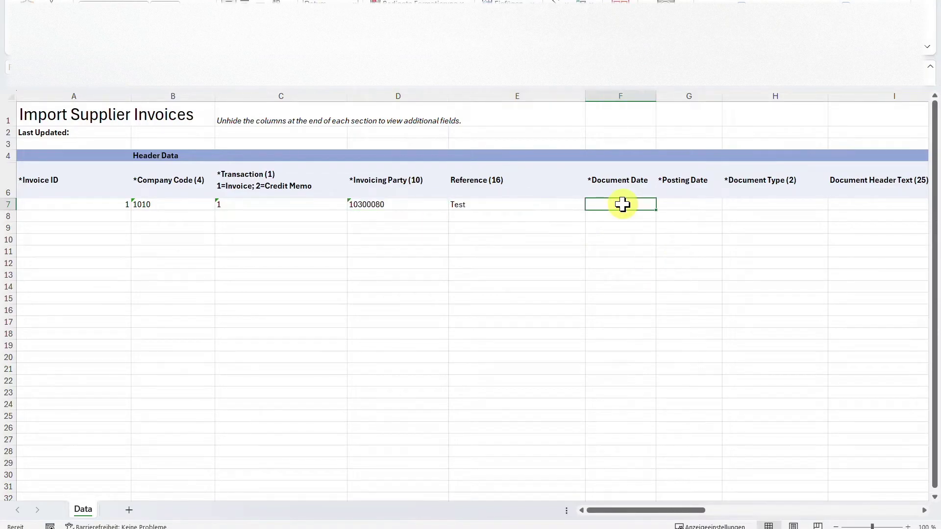
pyautogui.hotkey('ctrl', 'v')
pyautogui.click(679, 202)
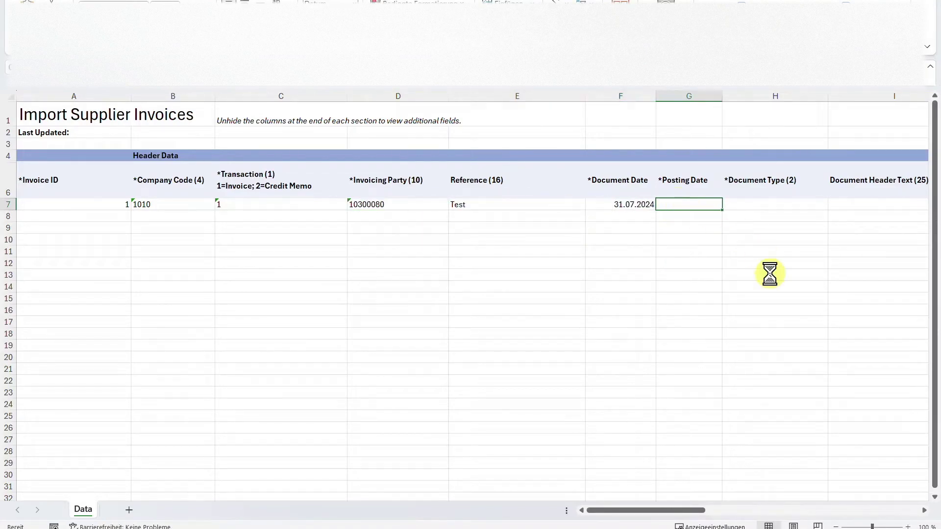
pyautogui.hotkey('ctrl', 'v')
pyautogui.press('Tab')
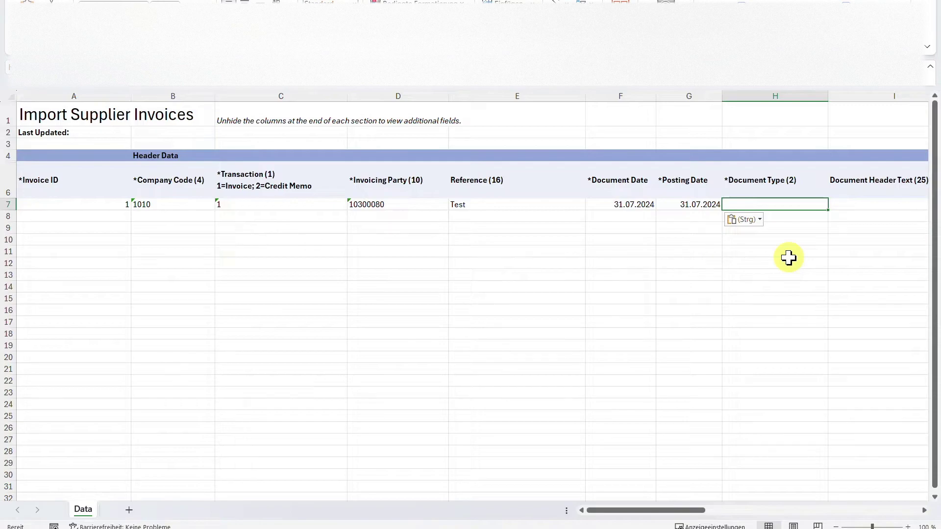
pyautogui.write('KR')
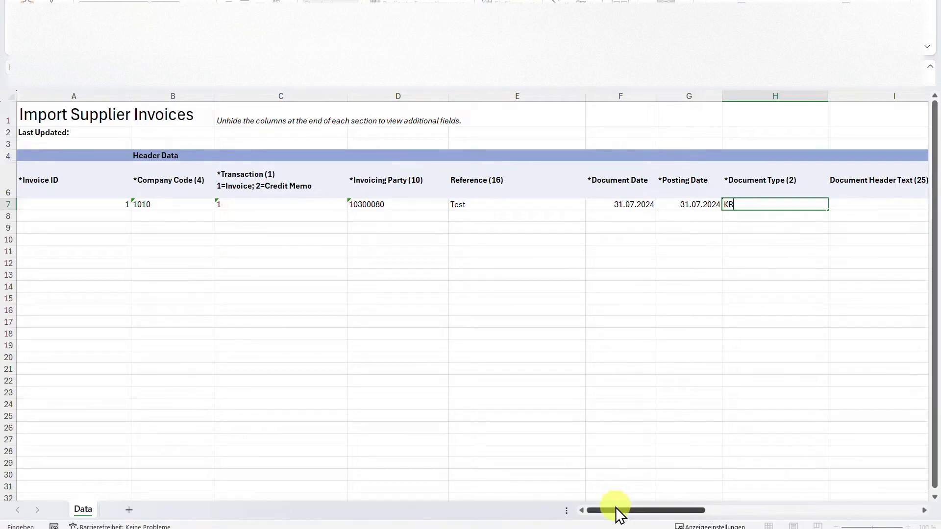
pyautogui.moveTo(616, 510); pyautogui.dragTo(679, 511)
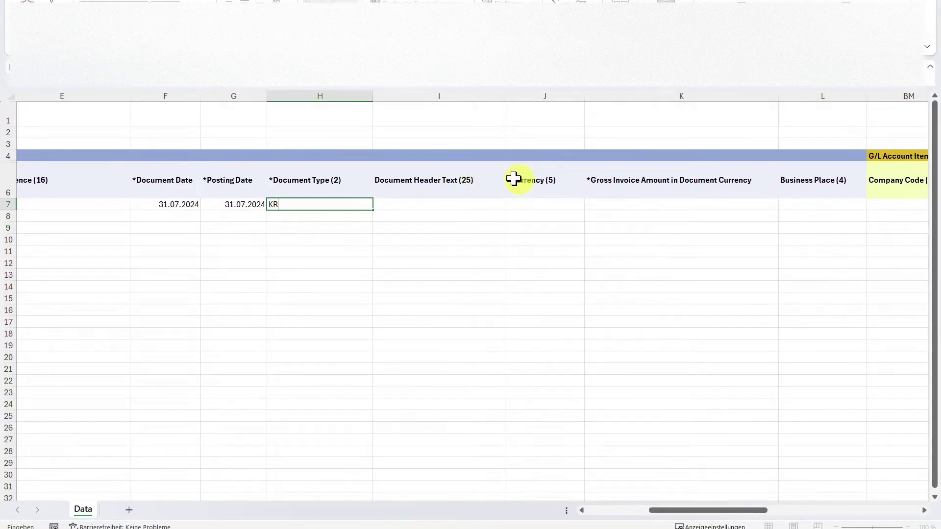
# Step: Enter currency EUR in J7 and gross amount 1400 in K7
pyautogui.click(535, 204)
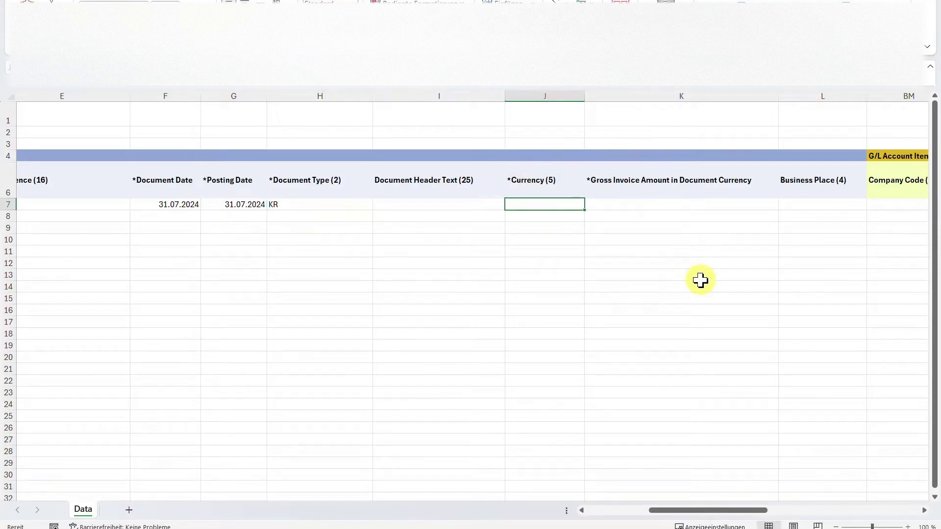
pyautogui.write('EUR')
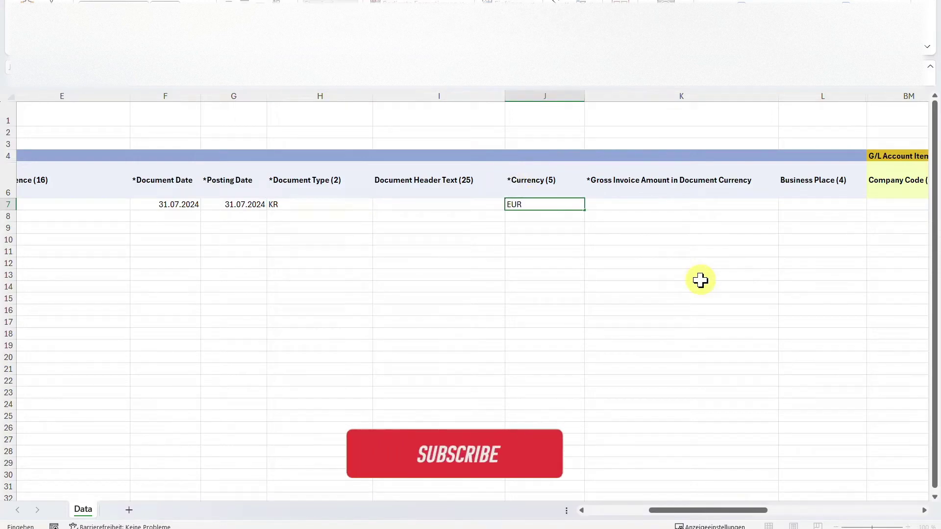
pyautogui.press('Tab')
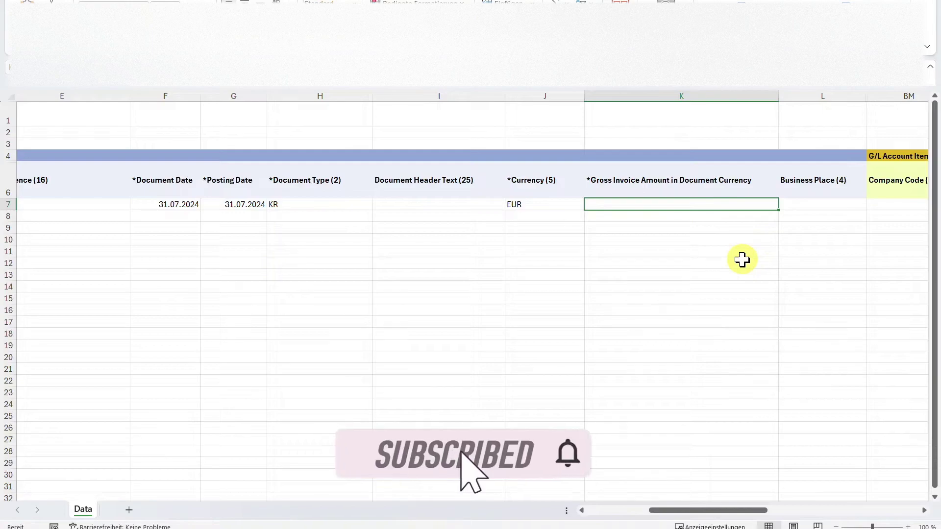
pyautogui.write('1400')
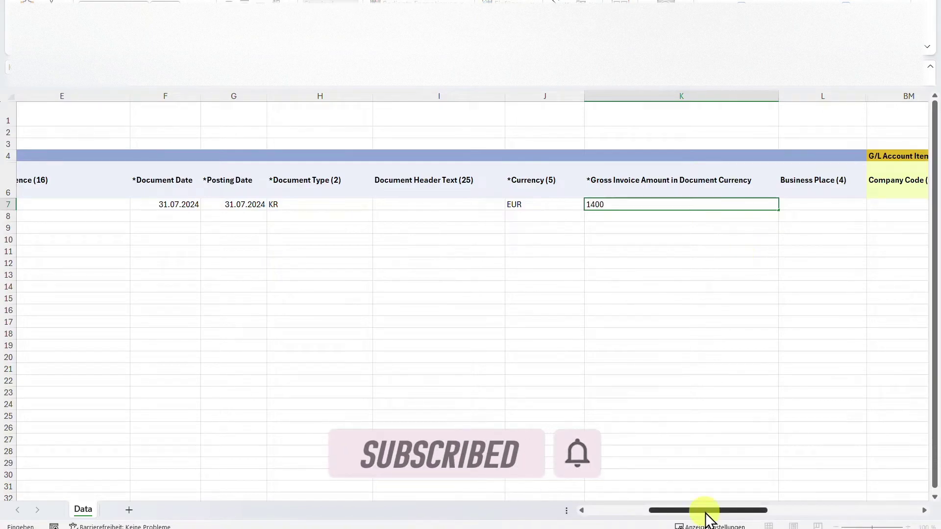
pyautogui.moveTo(707, 509); pyautogui.dragTo(733, 512)
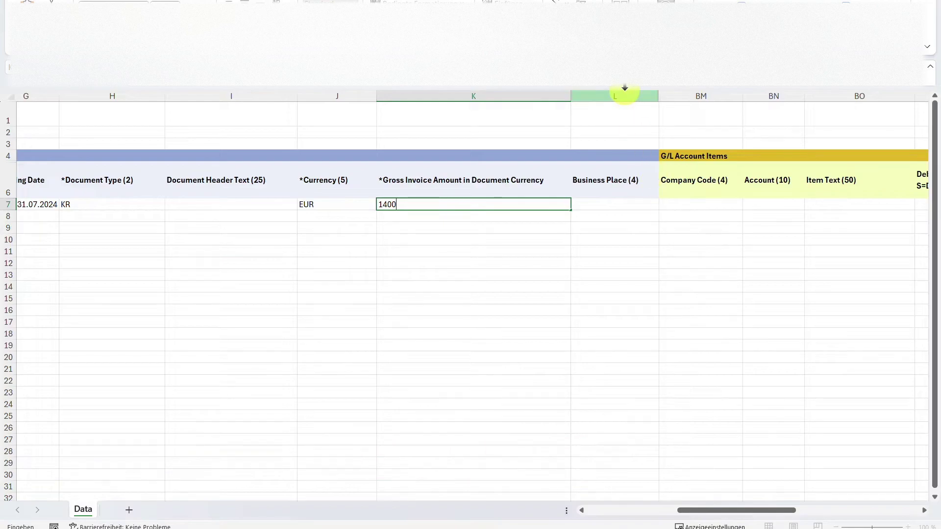
# Step: Unhide the hidden columns between L and BM and enter tax code V0 in AC7
pyautogui.moveTo(623, 92); pyautogui.dragTo(720, 182)
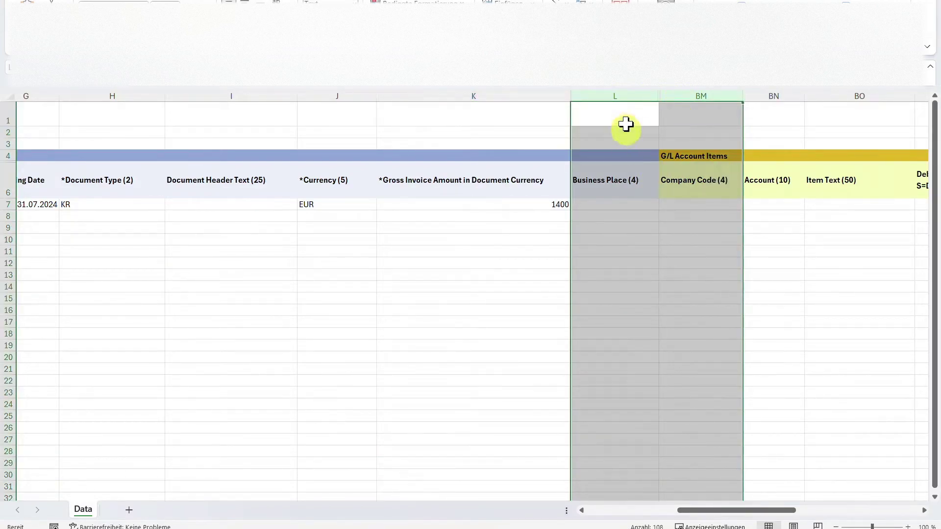
pyautogui.hotkey('ctrl', 'shift', '0')
pyautogui.click(719, 201)
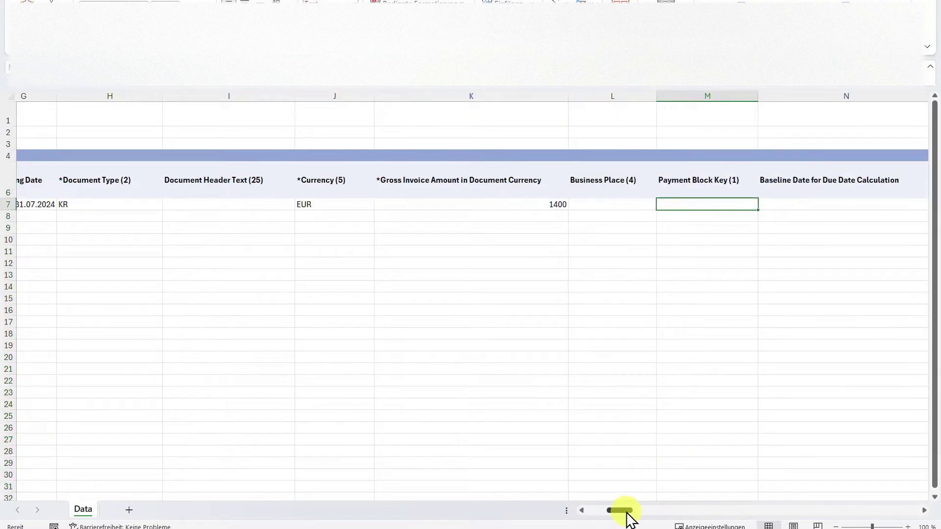
pyautogui.moveTo(629, 519); pyautogui.dragTo(702, 475)
pyautogui.click(510, 203)
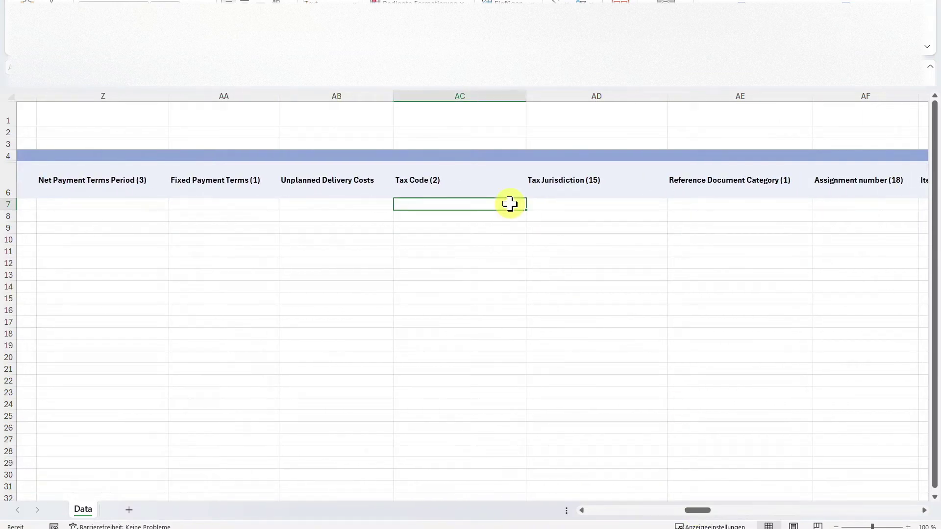
pyautogui.write('V0')
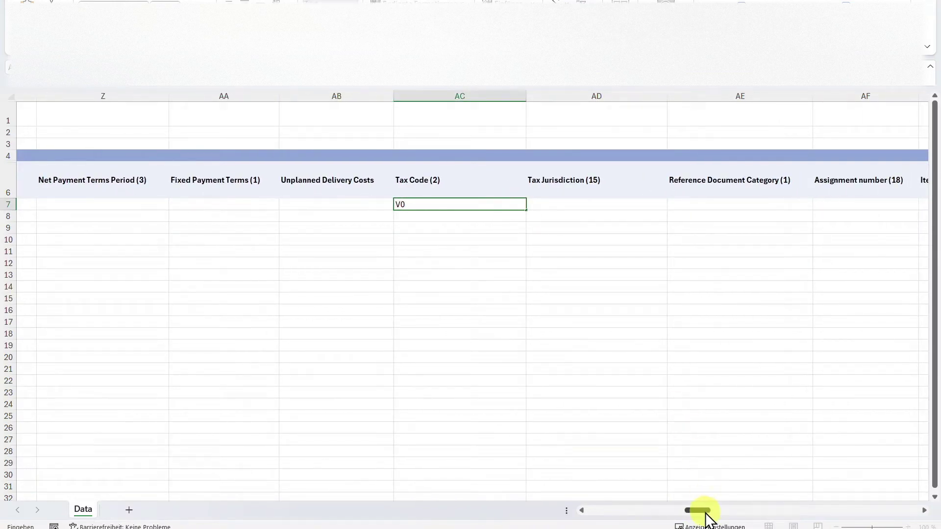
# Step: Enter G/L item company code 1010 and, after undoing mistyped entries, paste account 65301000
pyautogui.moveTo(706, 513); pyautogui.dragTo(897, 507)
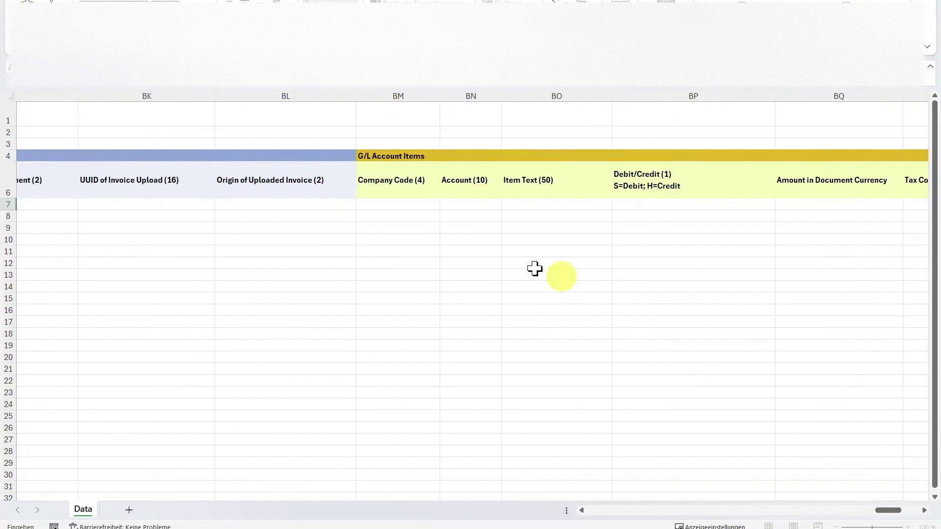
pyautogui.click(385, 205)
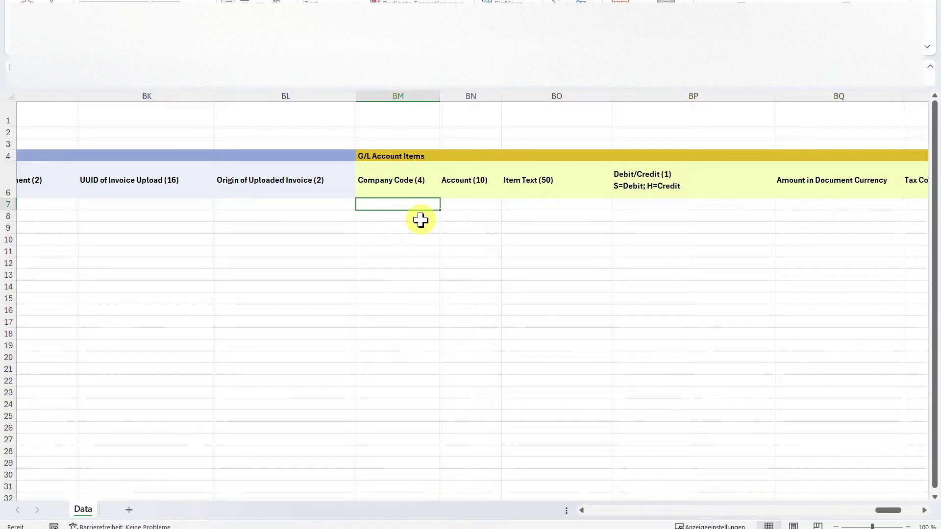
pyautogui.write('1010')
pyautogui.press('Tab')
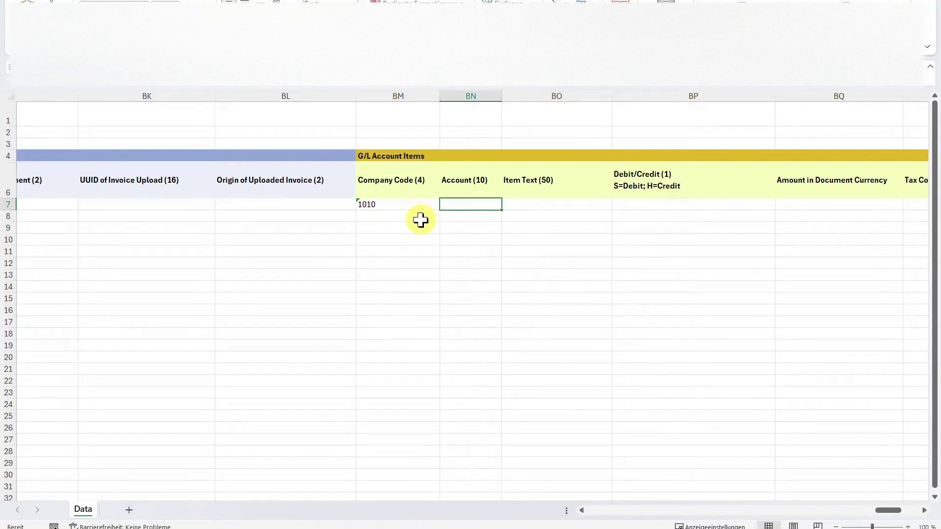
pyautogui.write('1190')
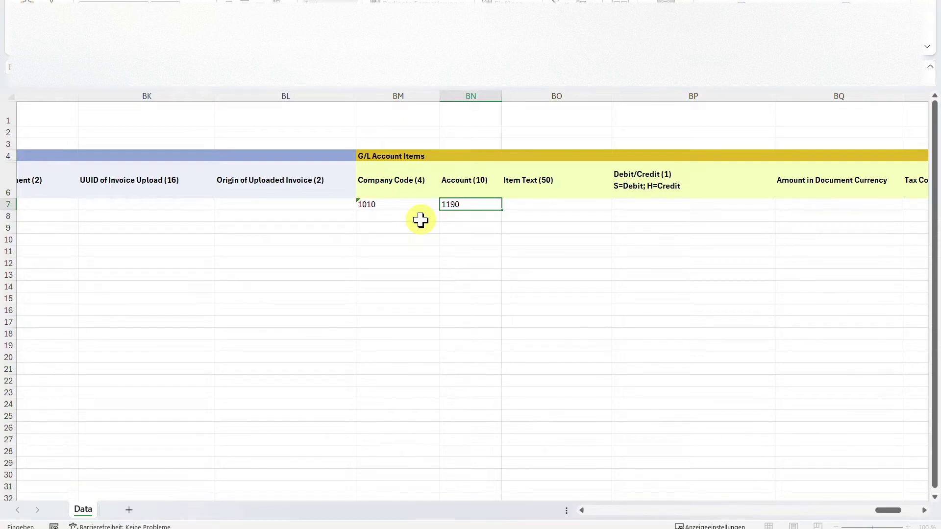
pyautogui.press('Tab')
pyautogui.write('Test')
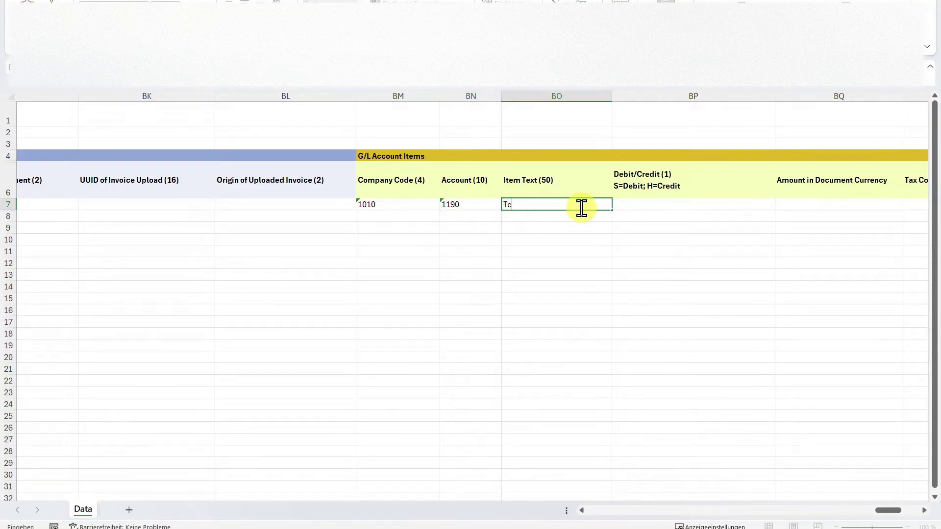
pyautogui.press('Tab')
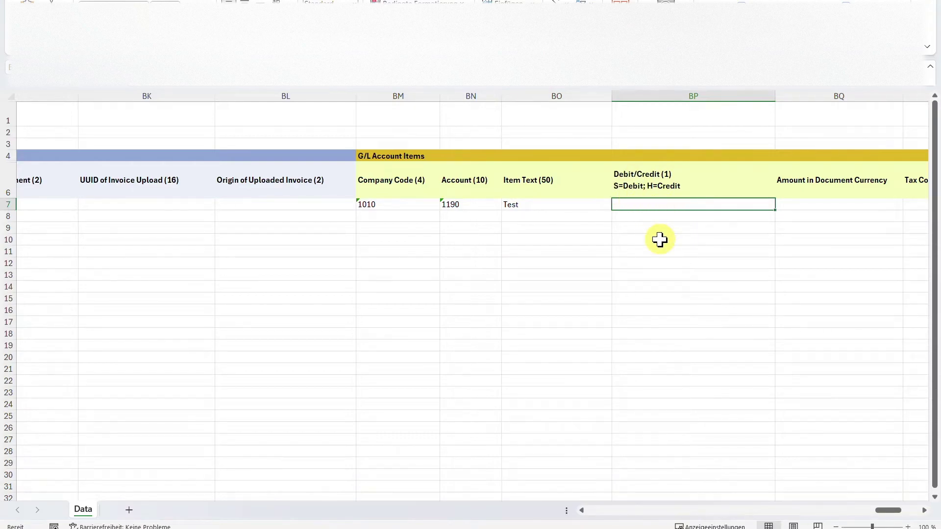
pyautogui.write('S')
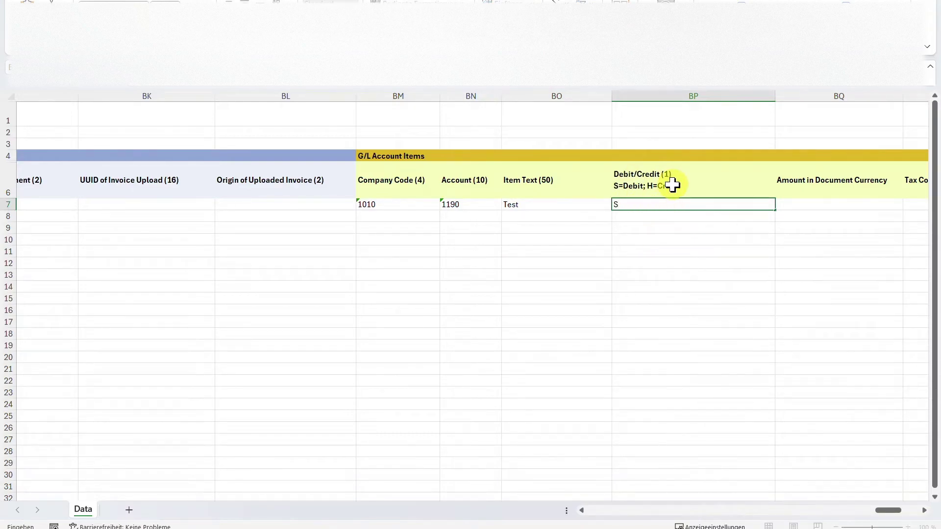
pyautogui.press('Escape')
pyautogui.hotkey('ctrl', 'z')
pyautogui.hotkey('ctrl', 'z')
pyautogui.hotkey('ctrl', 'c')
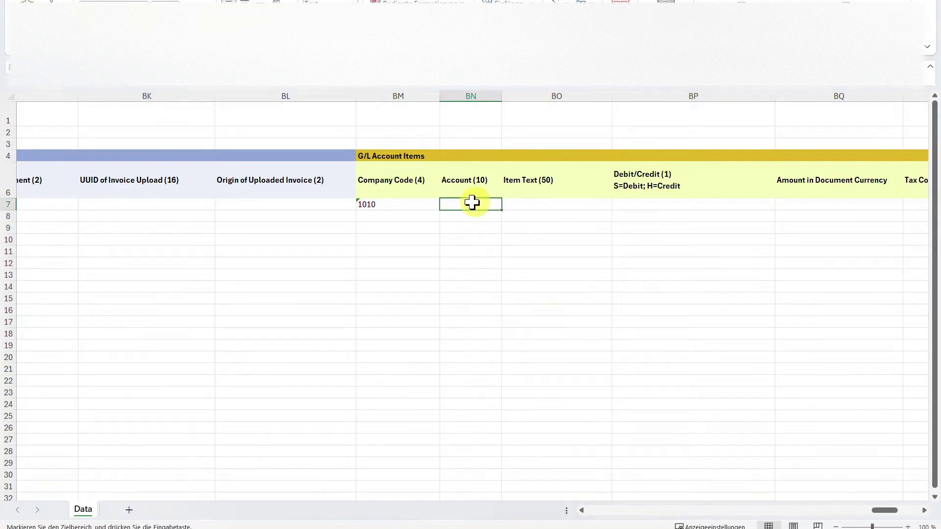
pyautogui.hotkey('ctrl', 'v')
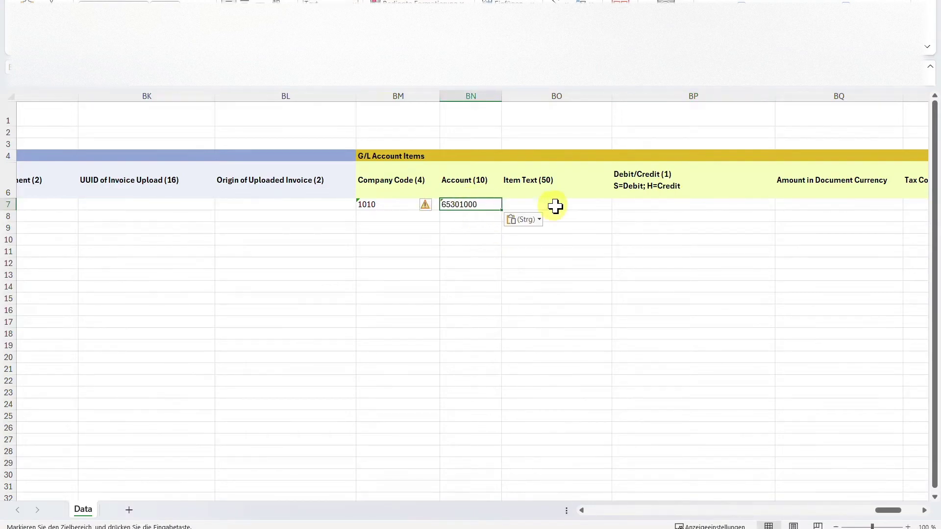
# Step: Set debit indicator S, amount 1190, tax code V0 and paste cost center 10101602
pyautogui.click(557, 204)
pyautogui.click(658, 204)
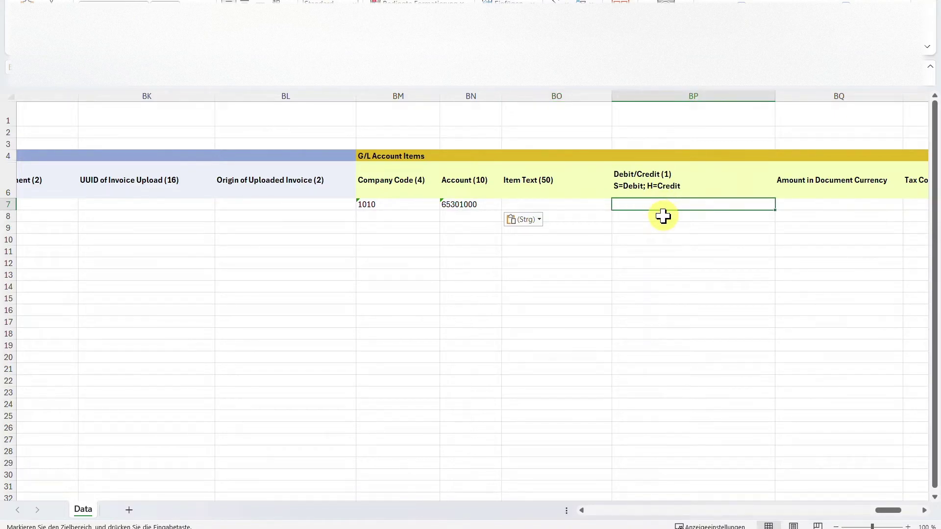
pyautogui.write('S')
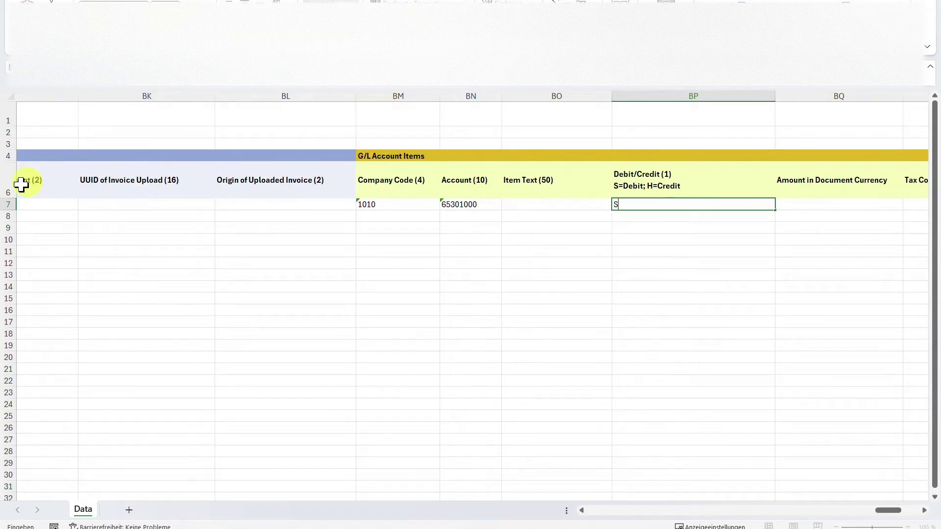
pyautogui.press('Tab')
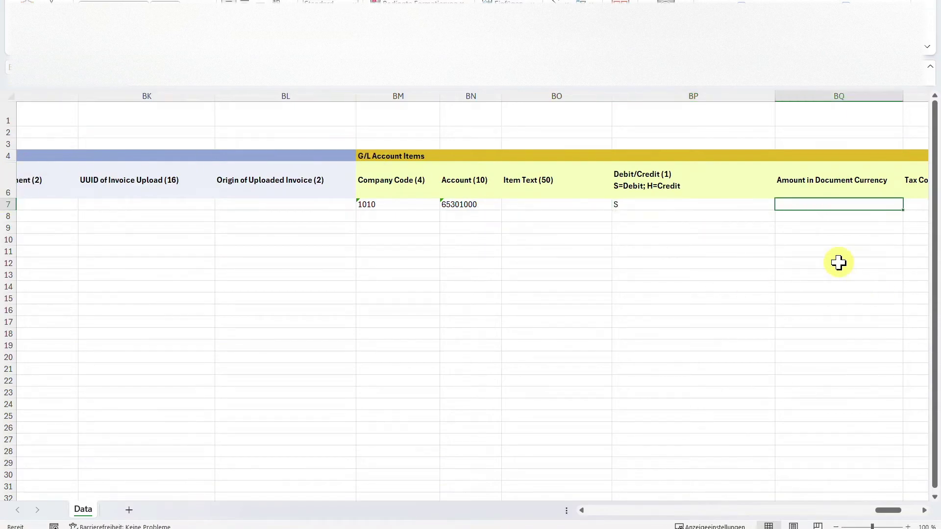
pyautogui.write('1190')
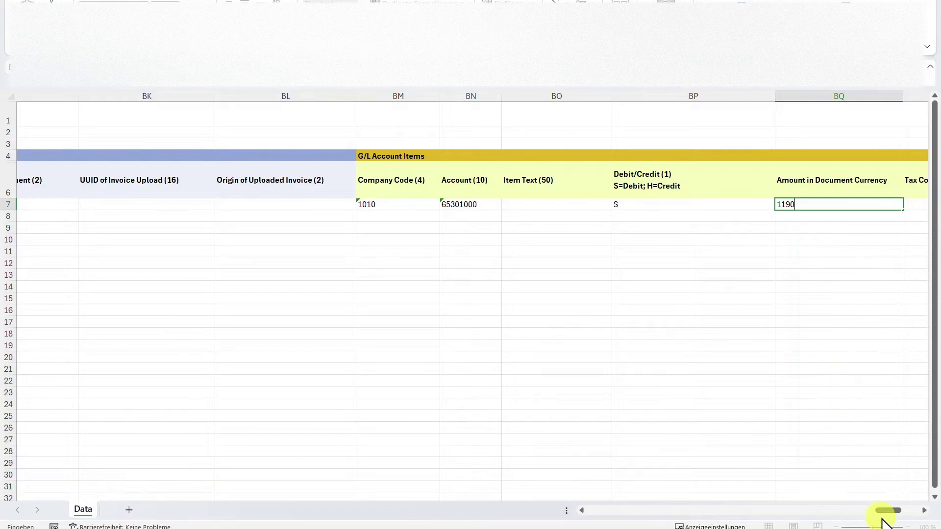
pyautogui.moveTo(886, 511); pyautogui.dragTo(894, 510)
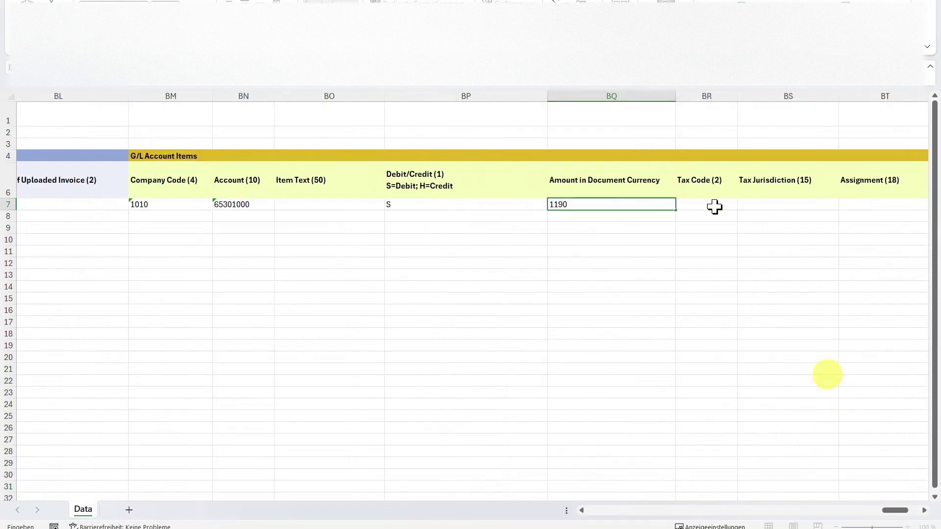
pyautogui.click(712, 205)
pyautogui.write('V0')
pyautogui.press('Tab')
pyautogui.press('Tab')
pyautogui.press('Tab')
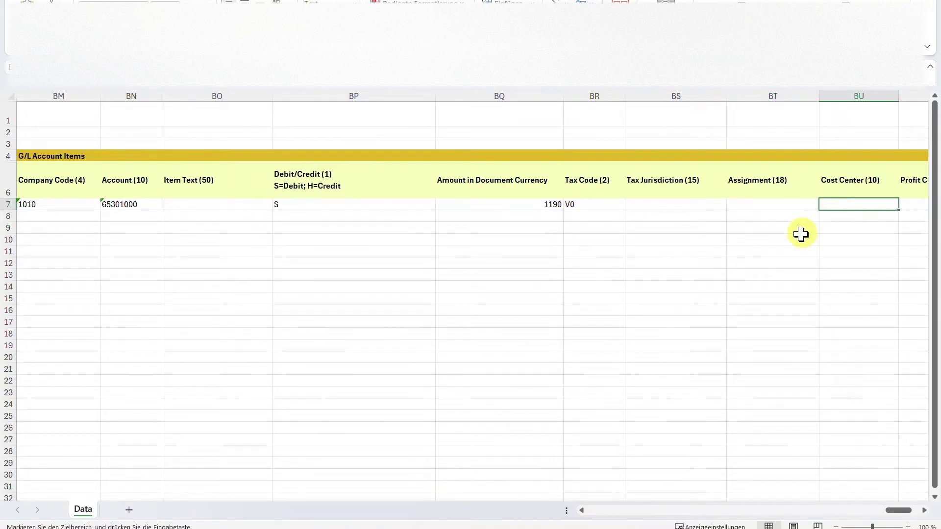
pyautogui.hotkey('ctrl', 'v')
pyautogui.click(769, 252)
pyautogui.press('Down')
pyautogui.press('Down')
pyautogui.press('Down')
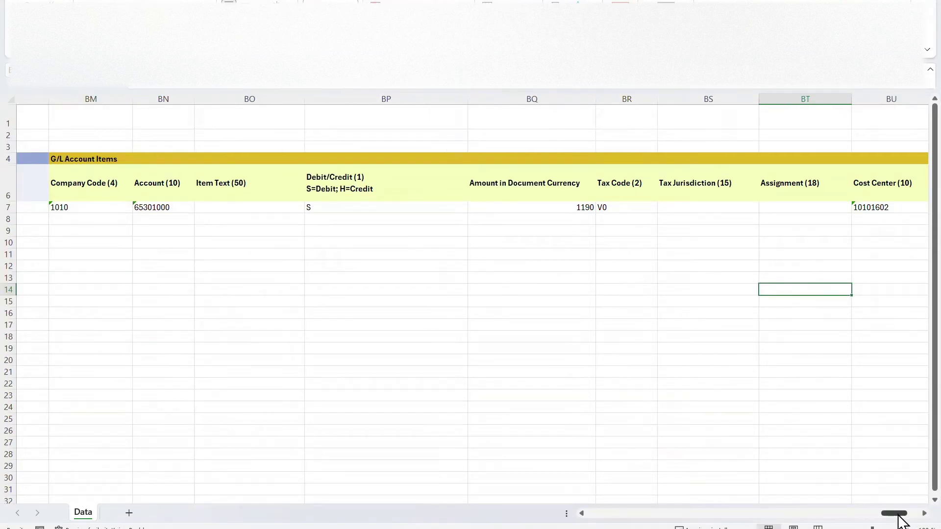
pyautogui.moveTo(898, 516); pyautogui.dragTo(894, 517)
# Step: Copy the row 7 G/L item values into rows 8 and 9
pyautogui.moveTo(245, 210); pyautogui.dragTo(749, 217)
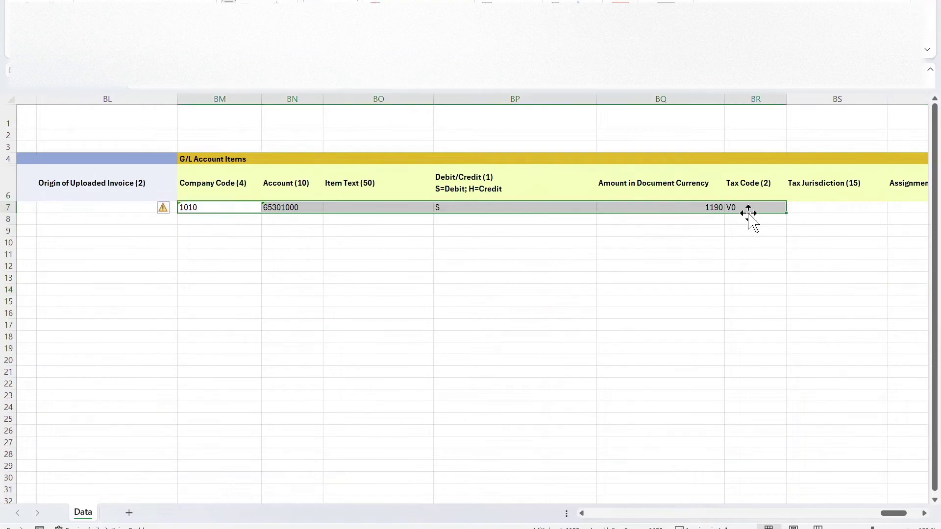
pyautogui.hotkey('ctrl', 'c')
pyautogui.click(241, 224)
pyautogui.hotkey('ctrl', 'v')
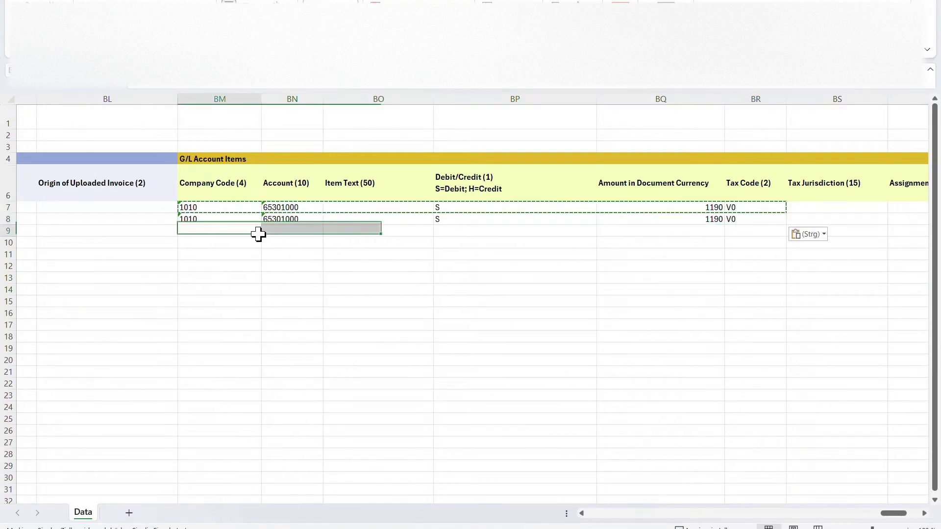
pyautogui.hotkey('ctrl', 'c')
pyautogui.click(252, 233)
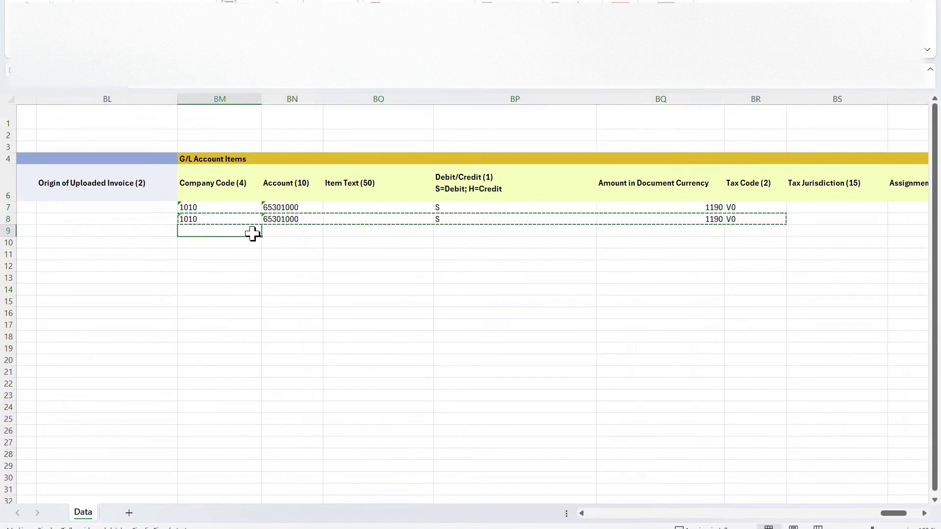
pyautogui.hotkey('ctrl', 'v')
pyautogui.doubleClick(298, 231)
pyautogui.click(377, 277)
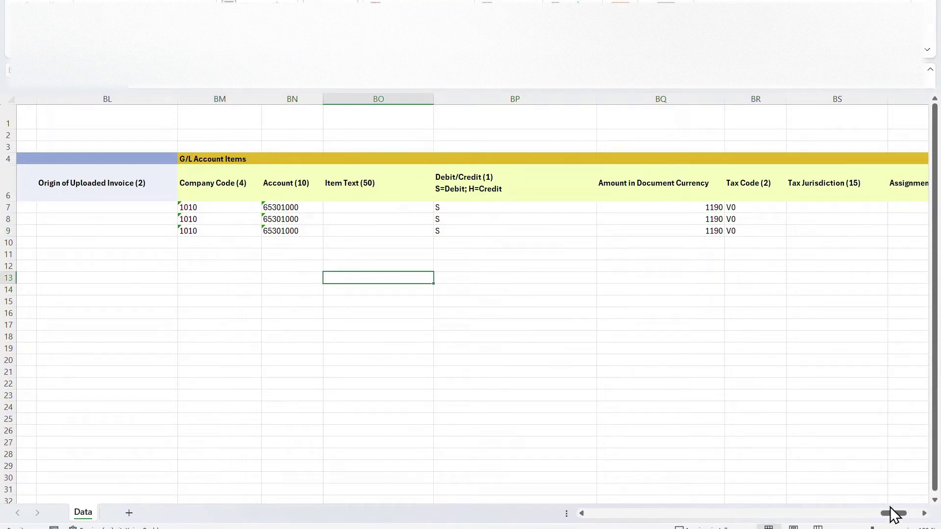
pyautogui.moveTo(895, 514); pyautogui.dragTo(599, 513)
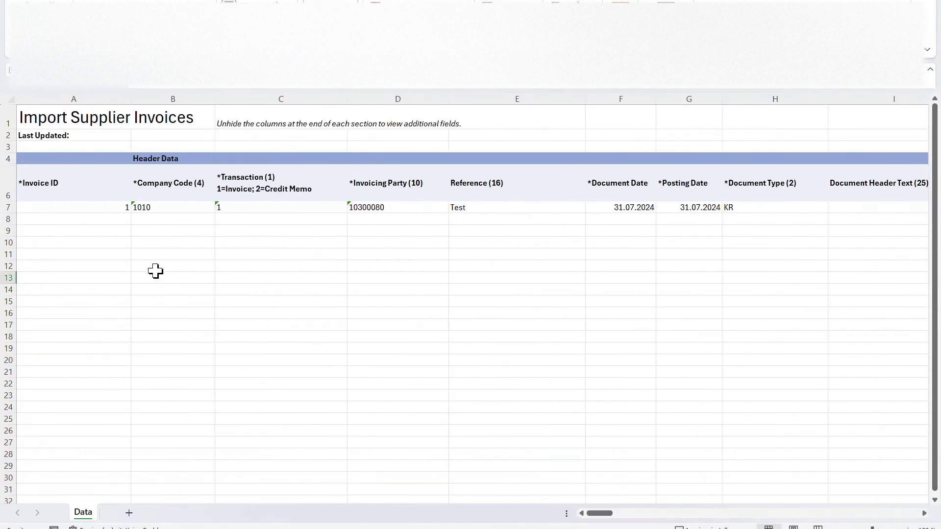
# Step: Enter invoice ID 1 in A8 and A9
pyautogui.click(123, 219)
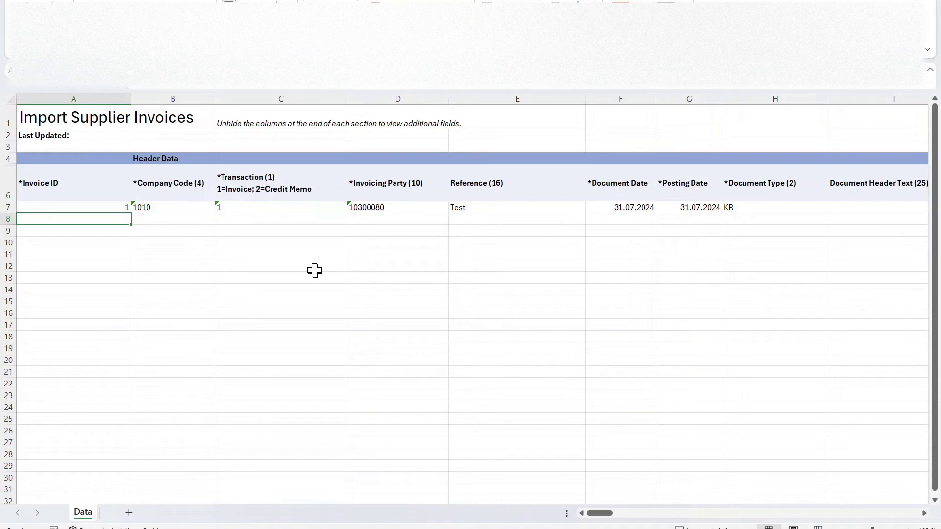
pyautogui.write('1')
pyautogui.press('Return')
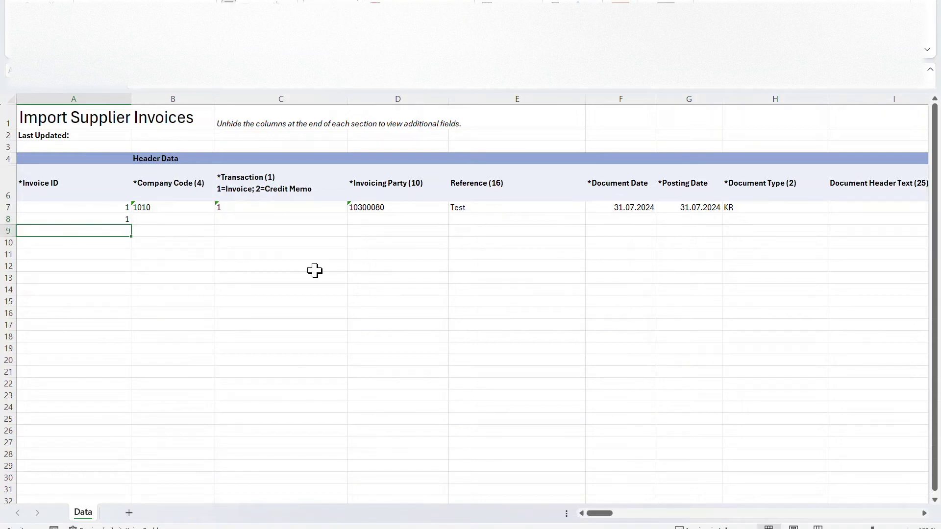
pyautogui.write('1')
pyautogui.press('Return')
# Step: Copy the row 7 header data B7:H7 into rows 8 and 9
pyautogui.moveTo(201, 208); pyautogui.dragTo(809, 208)
pyautogui.hotkey('ctrl', 'c')
pyautogui.click(189, 219)
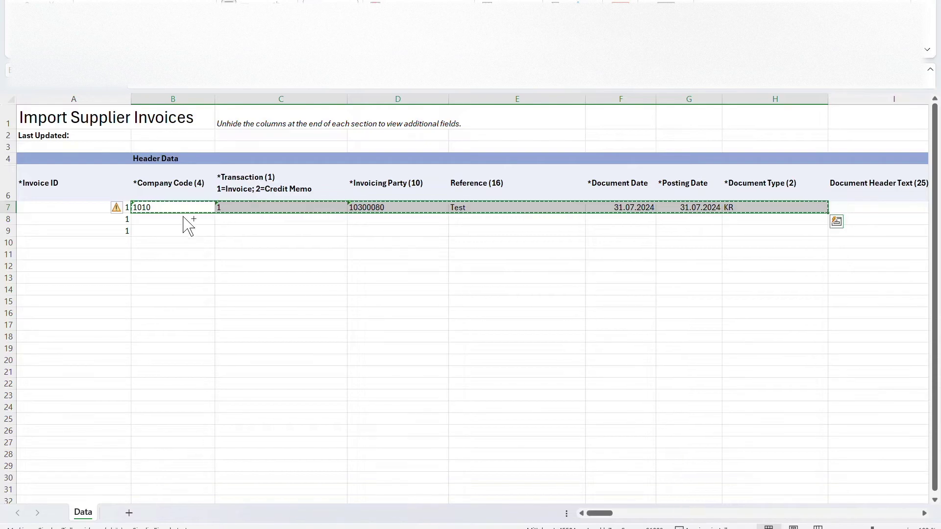
pyautogui.hotkey('ctrl', 'v')
pyautogui.click(204, 231)
pyautogui.hotkey('ctrl', 'v')
pyautogui.click(289, 254)
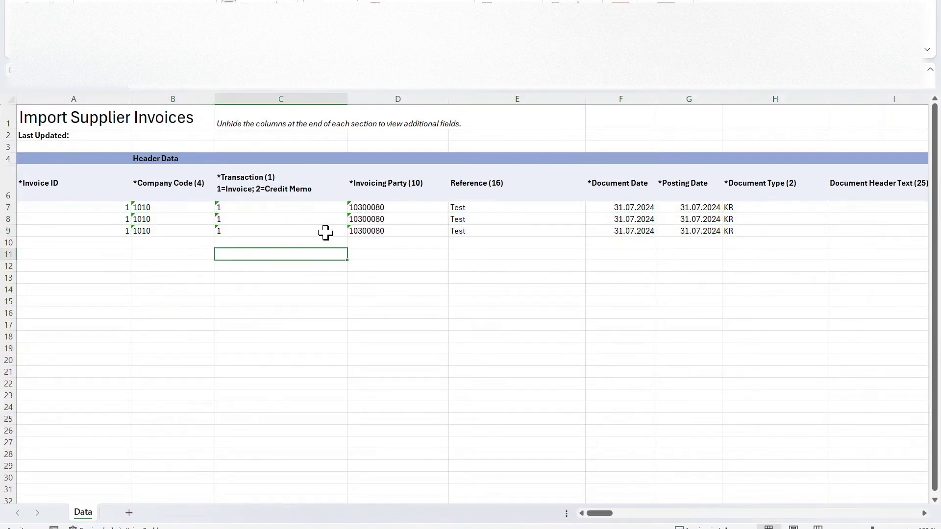
pyautogui.click(326, 231)
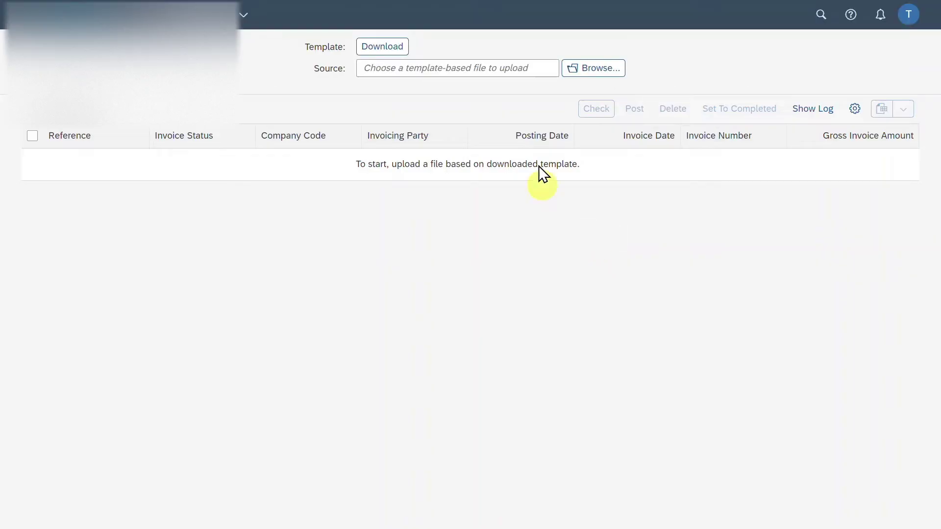
# Step: Upload the Supplier Invoices_EN (3) spreadsheet through Browse
pyautogui.click(576, 74)
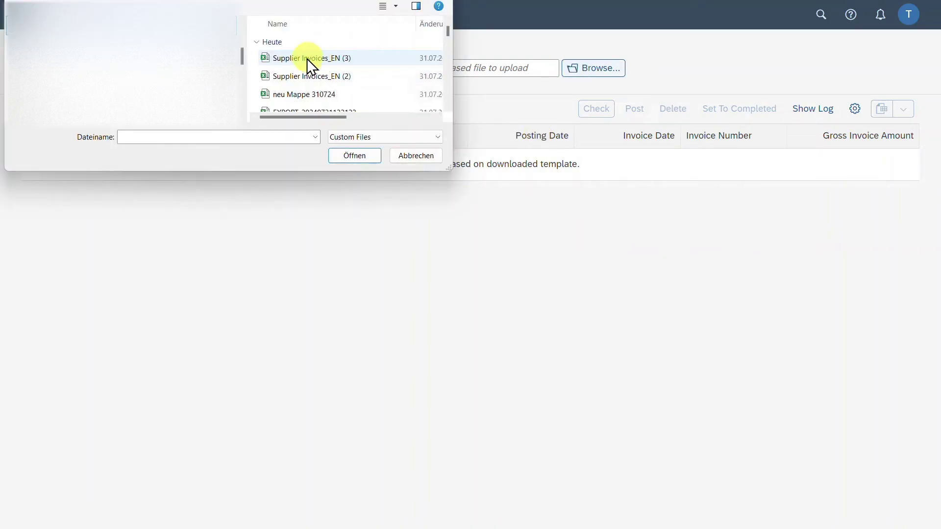
pyautogui.click(310, 59)
pyautogui.click(350, 155)
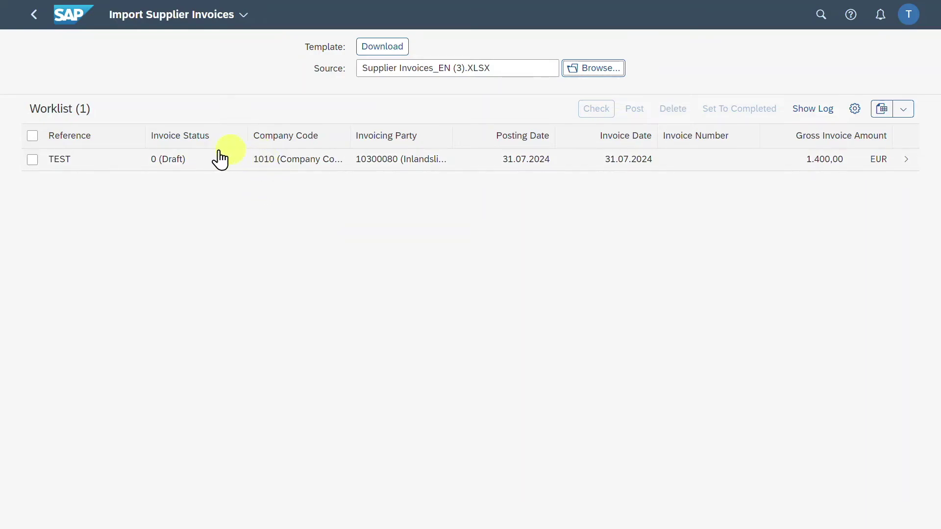
# Step: Run Check on the TEST invoice and view its log showing the balance-not-zero error
pyautogui.click(32, 160)
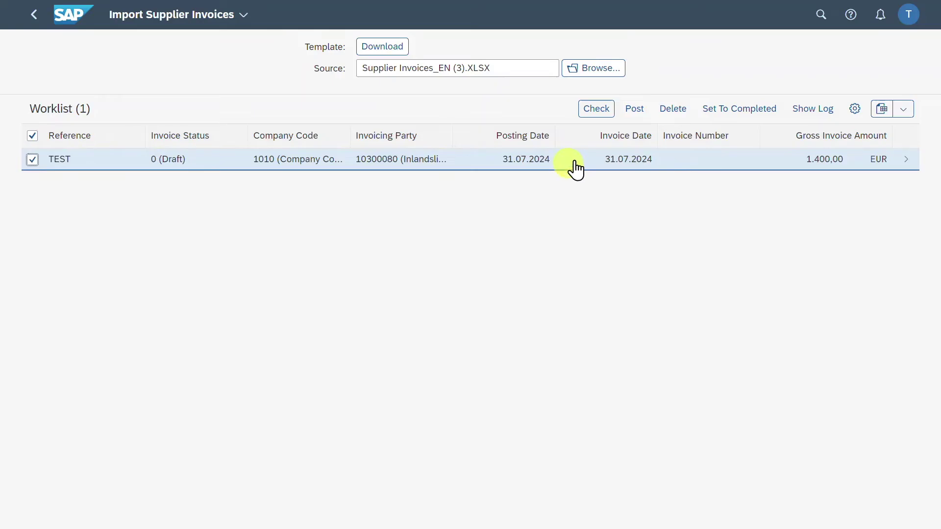
pyautogui.click(596, 109)
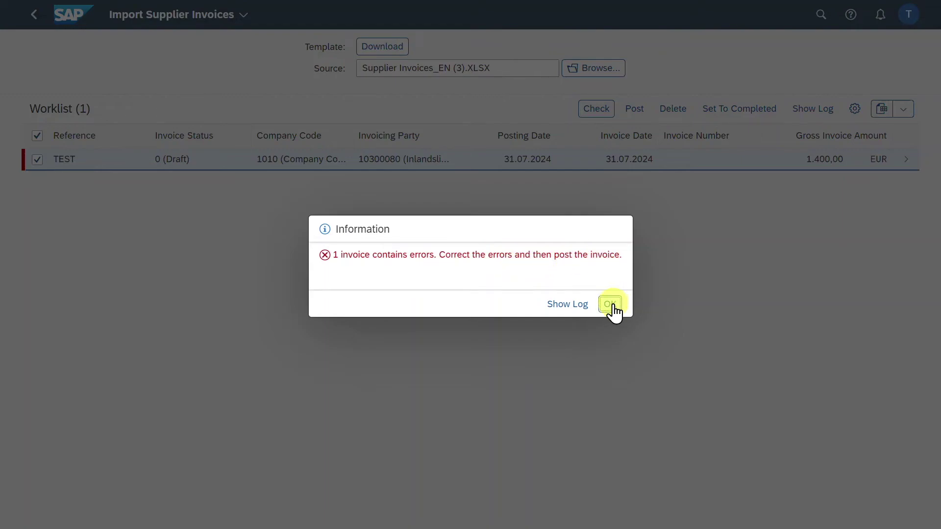
pyautogui.click(567, 305)
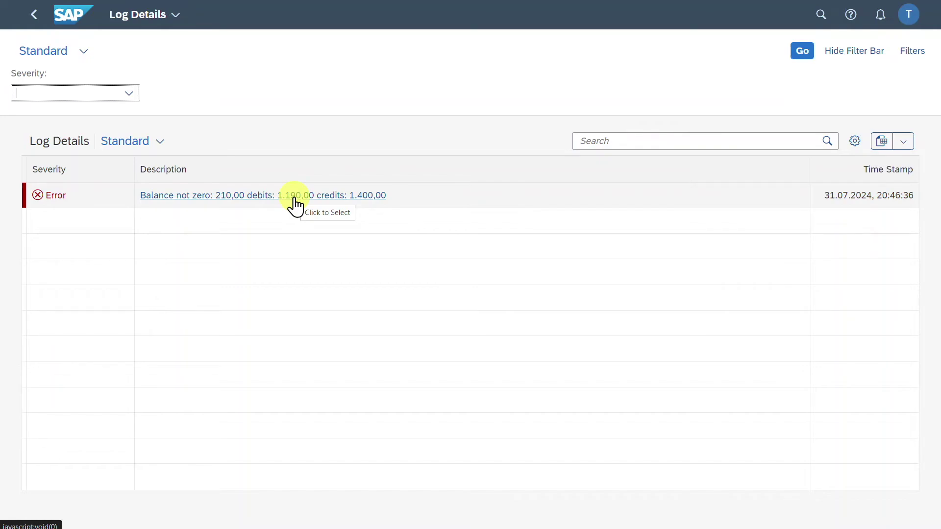
# Step: Inspect the 210,00 balance error details, then go back to the Import Supplier Invoices worklist
pyautogui.click(311, 196)
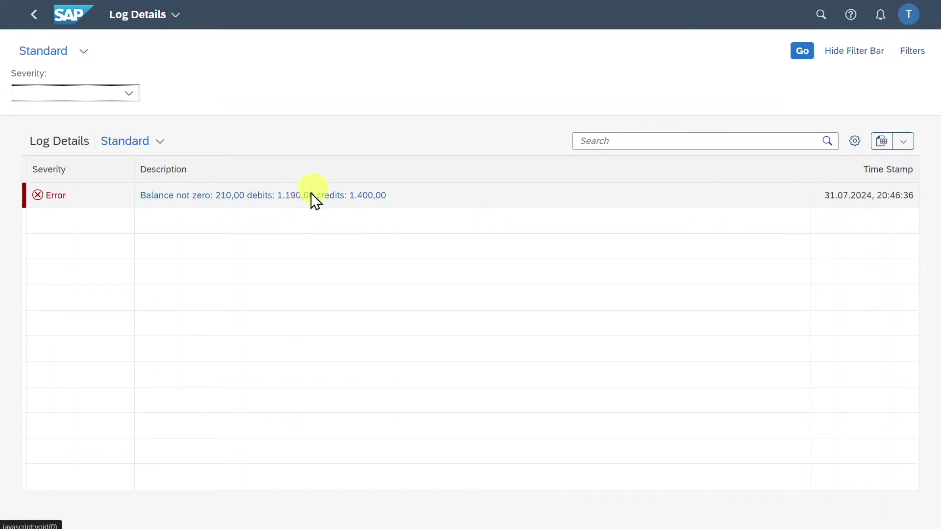
pyautogui.click(116, 59)
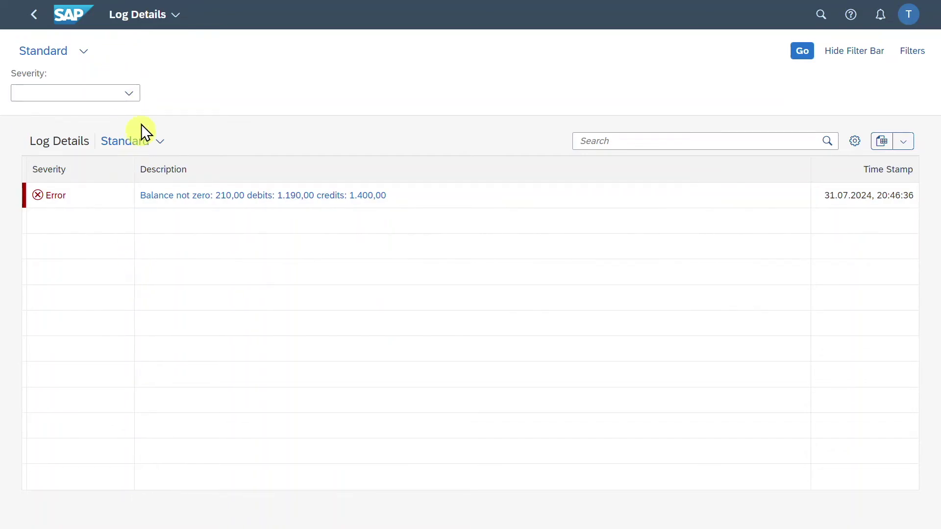
pyautogui.click(129, 94)
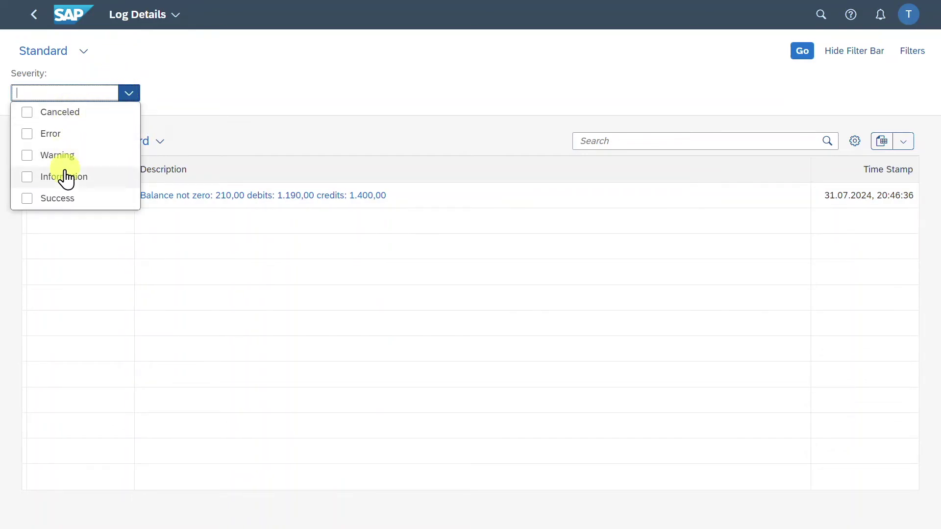
pyautogui.click(599, 141)
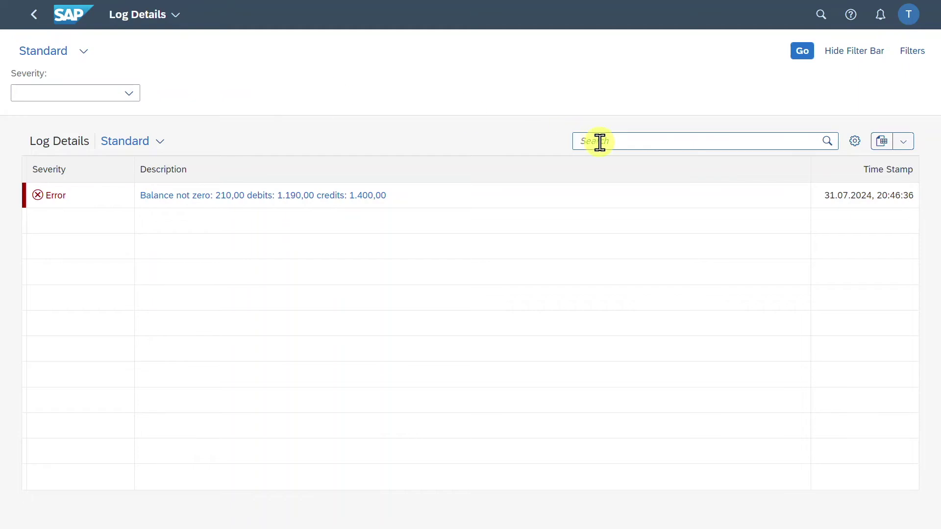
pyautogui.click(33, 18)
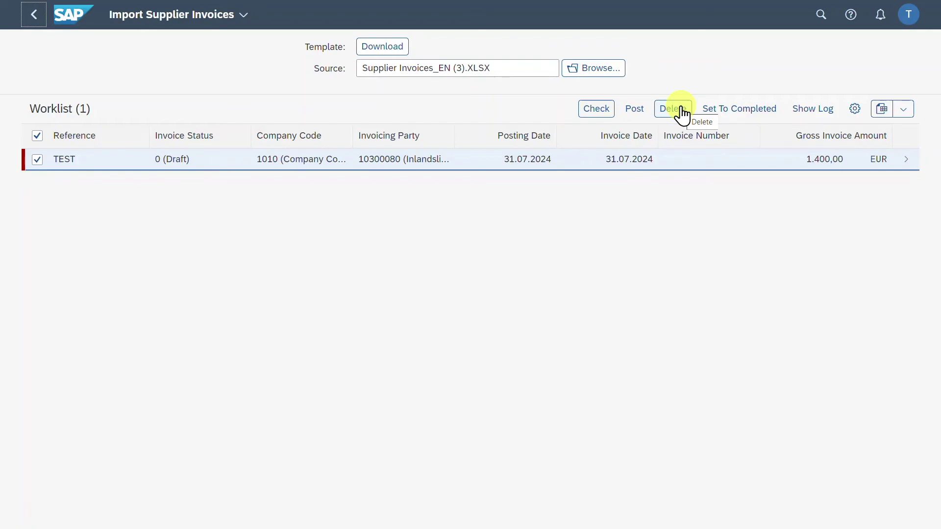
# Step: Open the TEST draft in Create Supplier Invoice and confirm transaction type Invoice
pyautogui.click(907, 161)
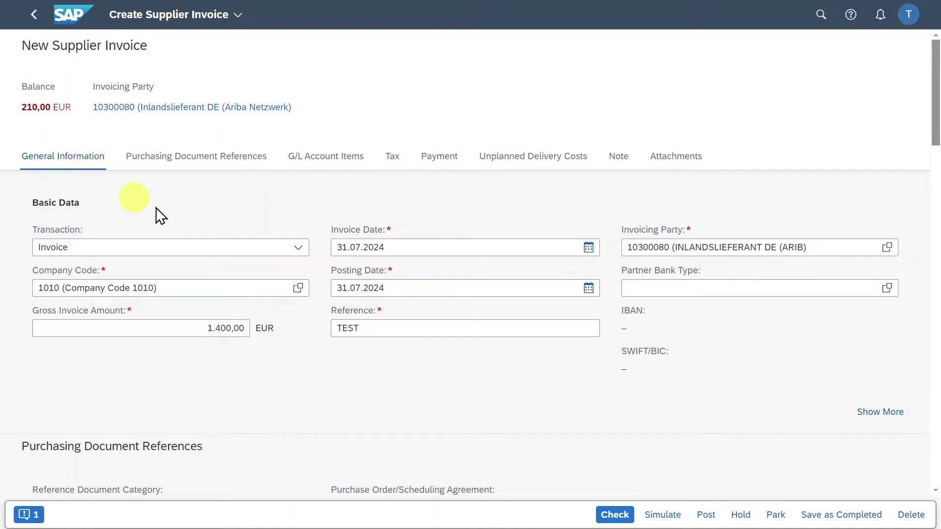
pyautogui.click(265, 248)
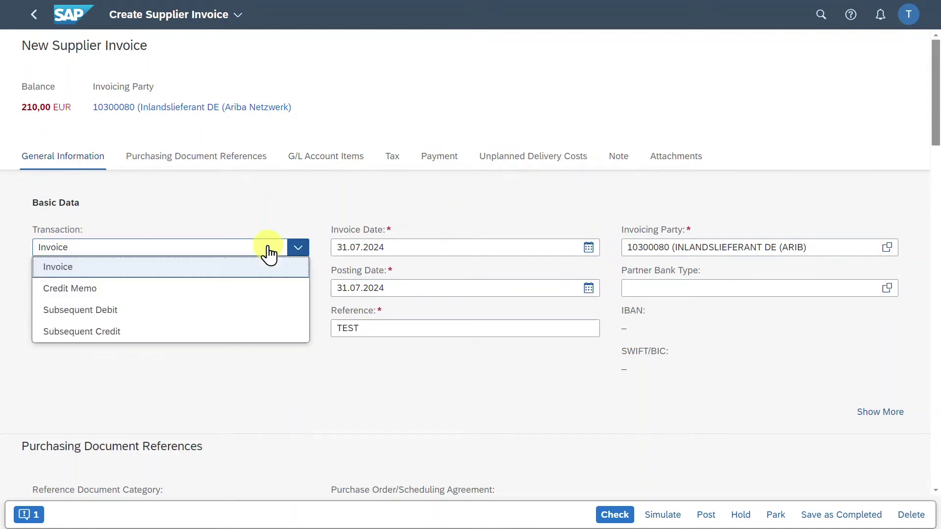
pyautogui.click(299, 248)
pyautogui.click(299, 247)
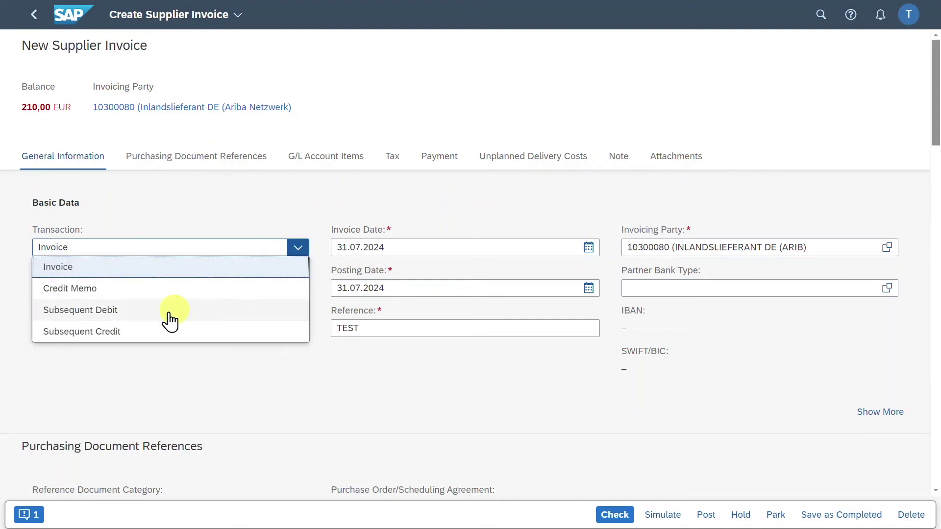
pyautogui.click(253, 235)
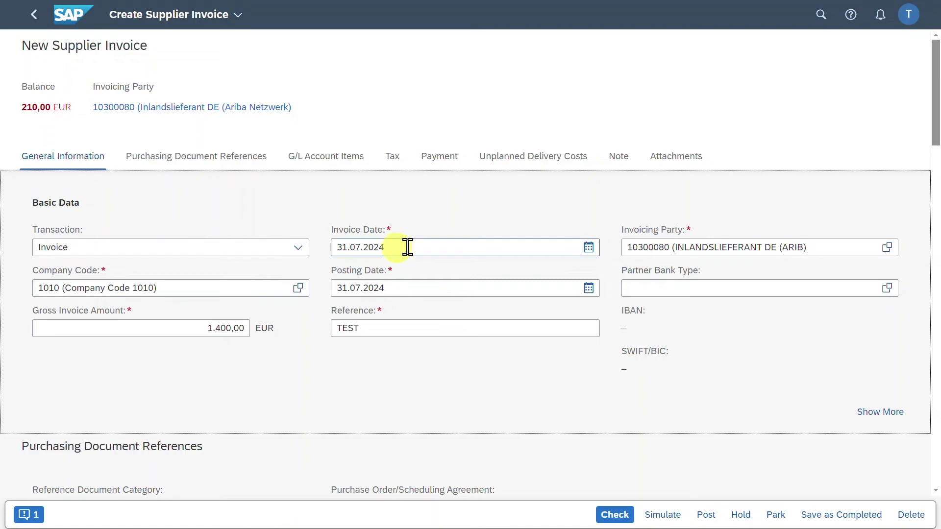
pyautogui.scroll(-5, 362, 357)
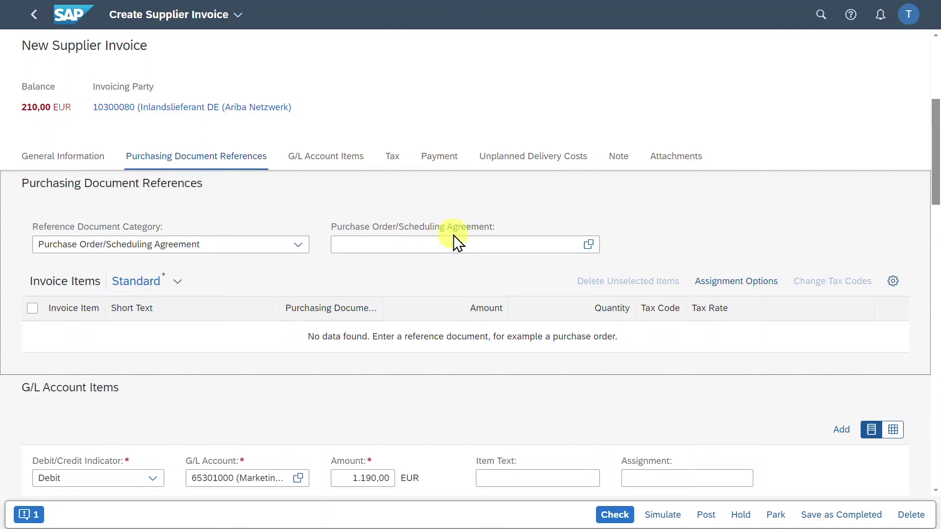
# Step: Expand the G/L item's details and show the tax data: code V0, 0,00 tax on 1.190,00 EUR
pyautogui.click(327, 158)
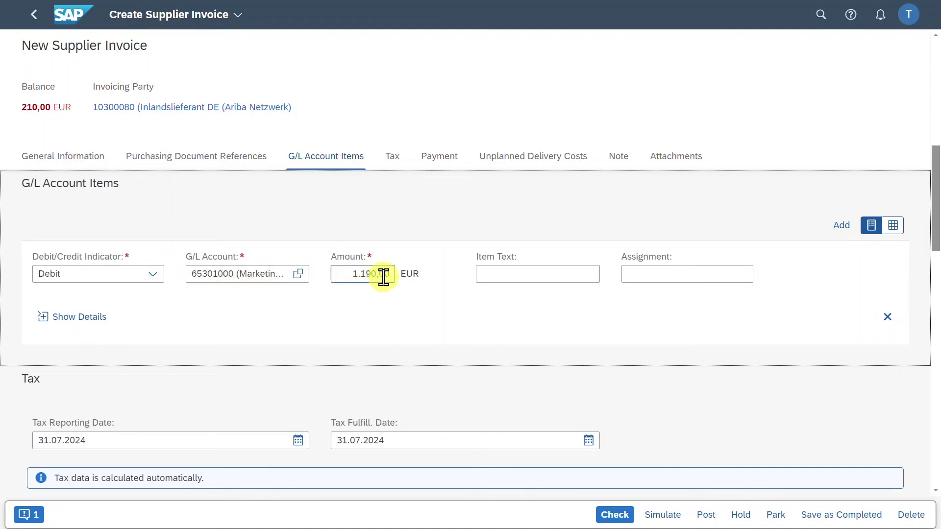
pyautogui.click(88, 318)
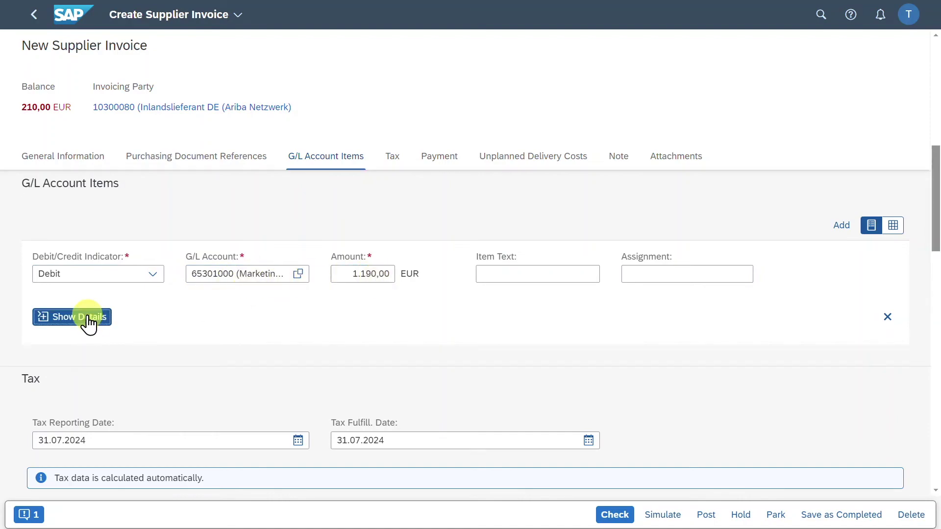
pyautogui.scroll(-1, 293, 321)
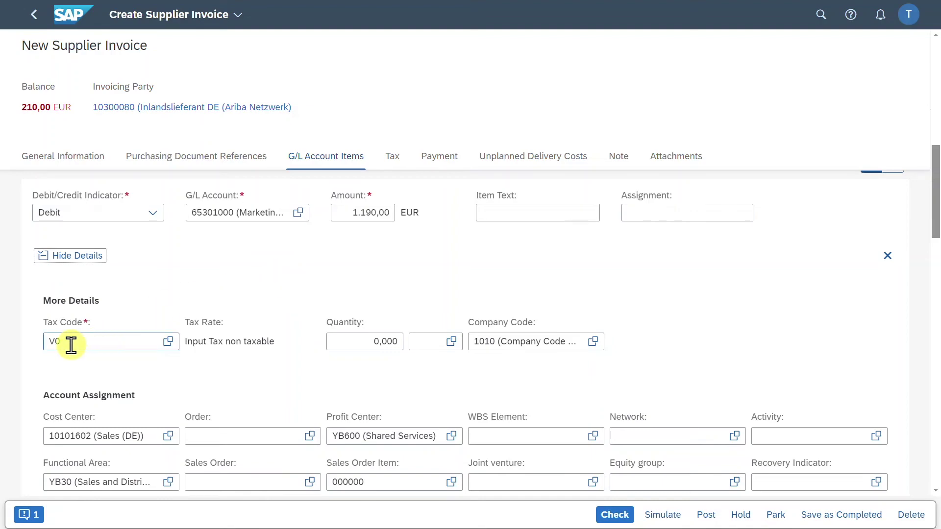
pyautogui.scroll(-1, 146, 377)
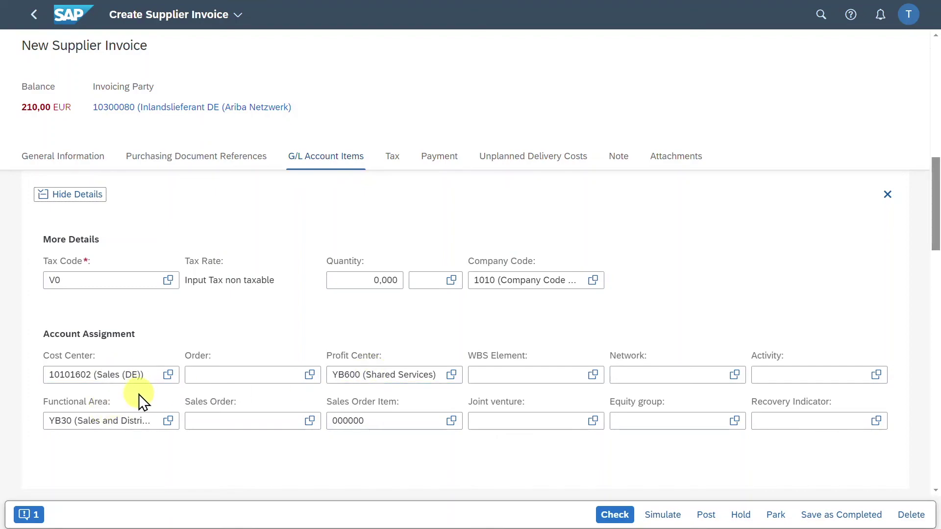
pyautogui.click(396, 164)
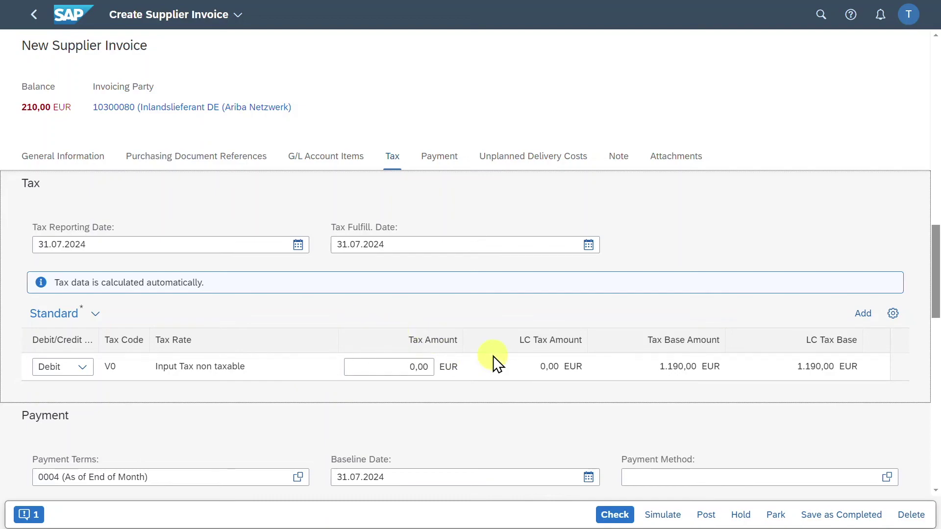
pyautogui.click(441, 158)
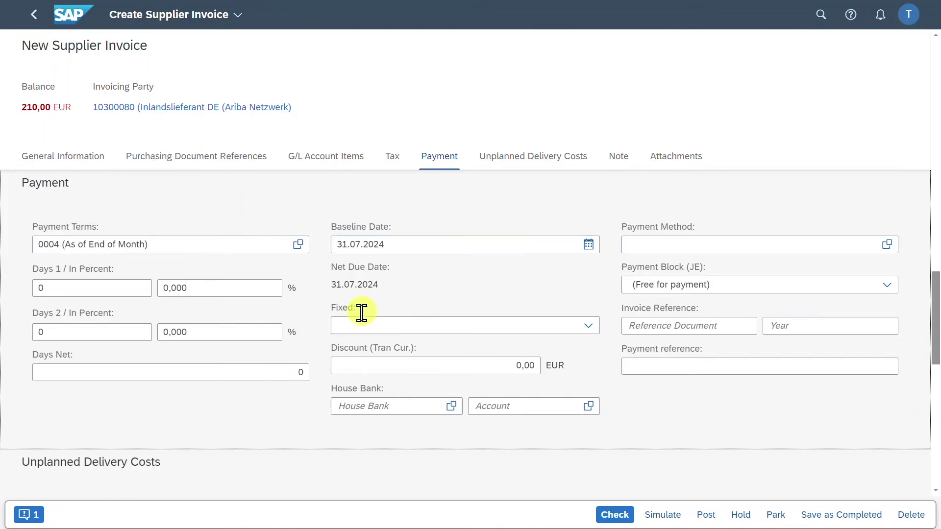
pyautogui.click(505, 162)
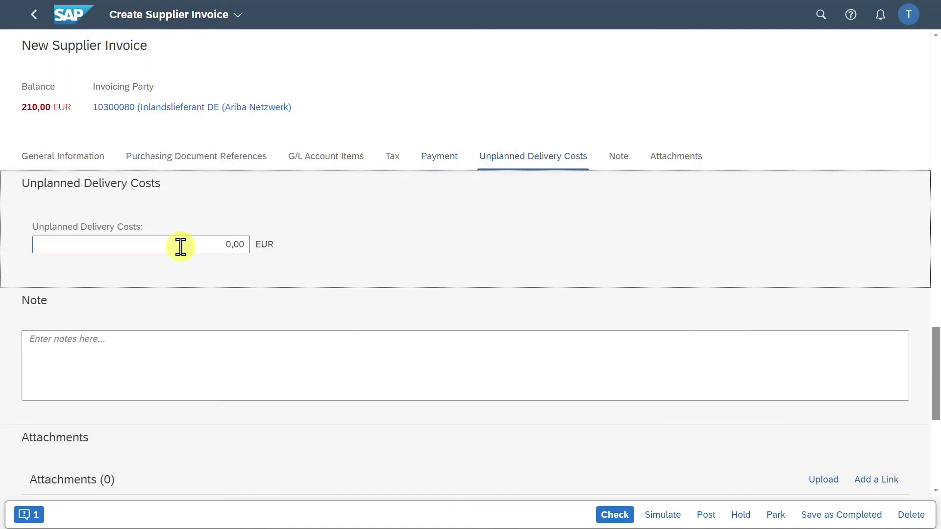
pyautogui.click(627, 158)
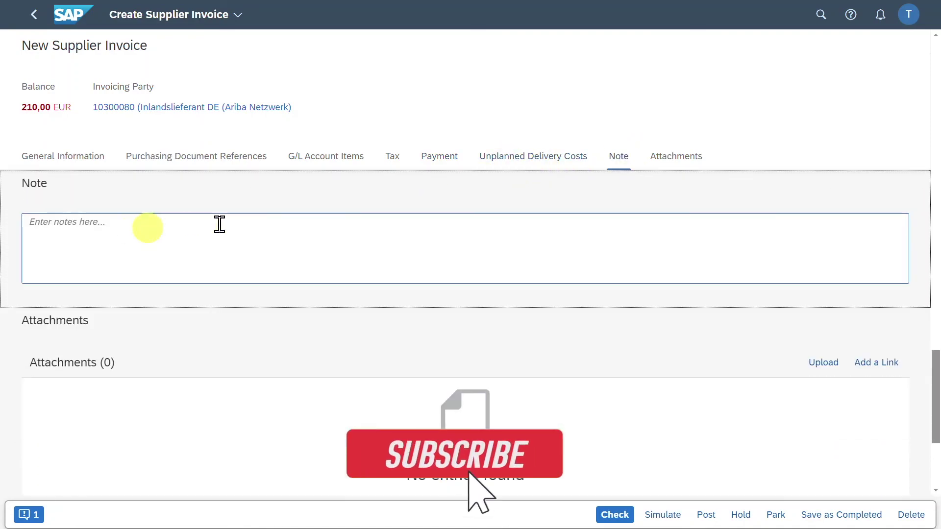
pyautogui.click(672, 164)
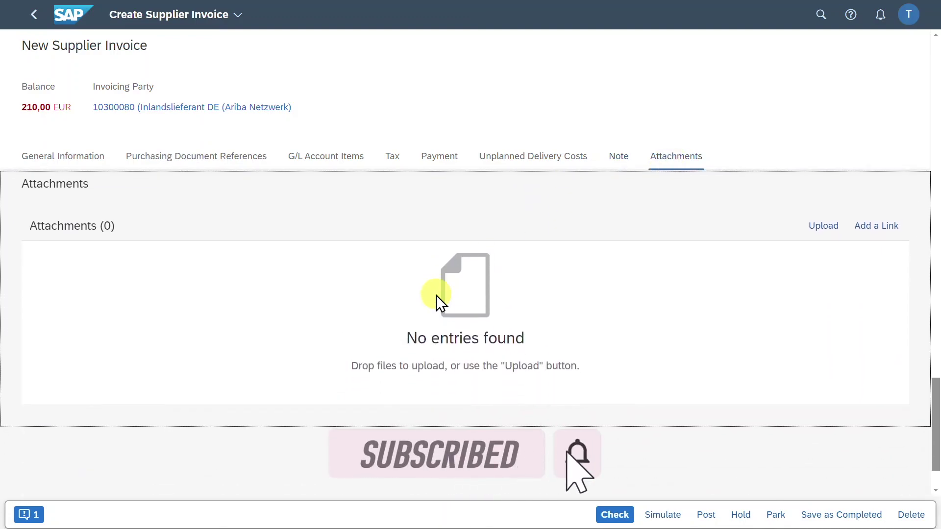
pyautogui.click(29, 515)
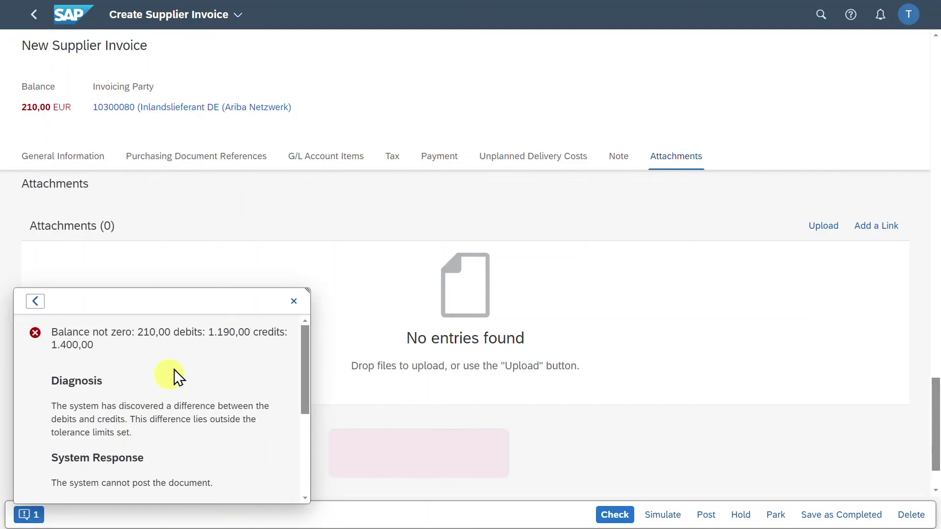
pyautogui.click(294, 302)
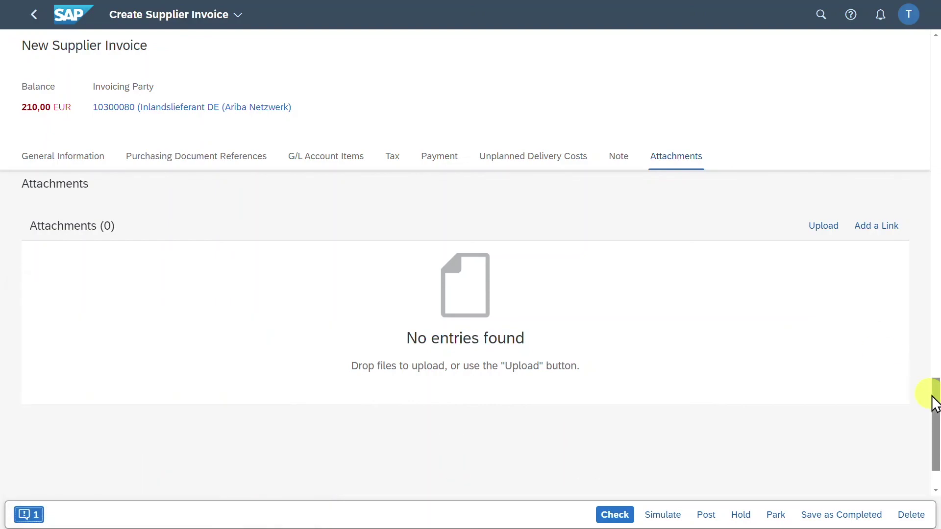
# Step: Change the G/L item amount from 1.190,00 to 1.400,00 EUR, pass the invoice check, and simulate postings
pyautogui.moveTo(936, 405); pyautogui.dragTo(924, 153)
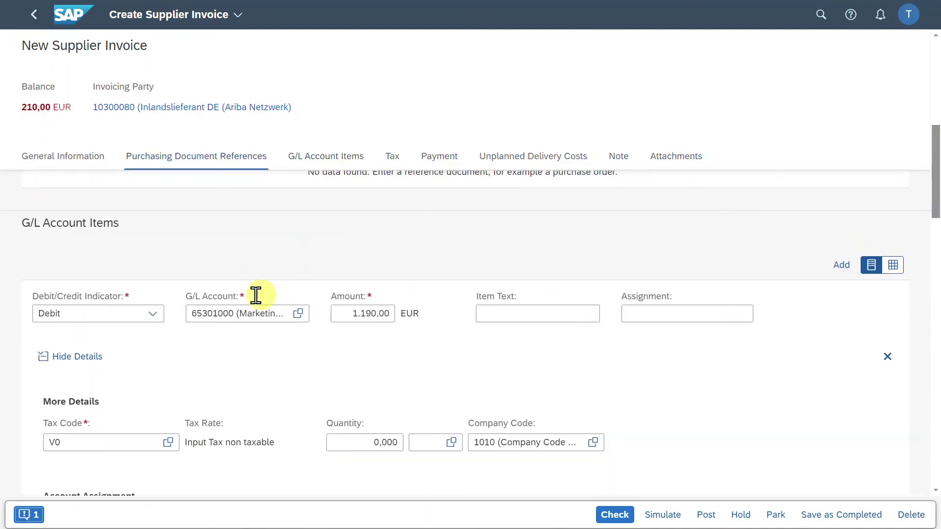
pyautogui.moveTo(333, 313); pyautogui.dragTo(416, 321)
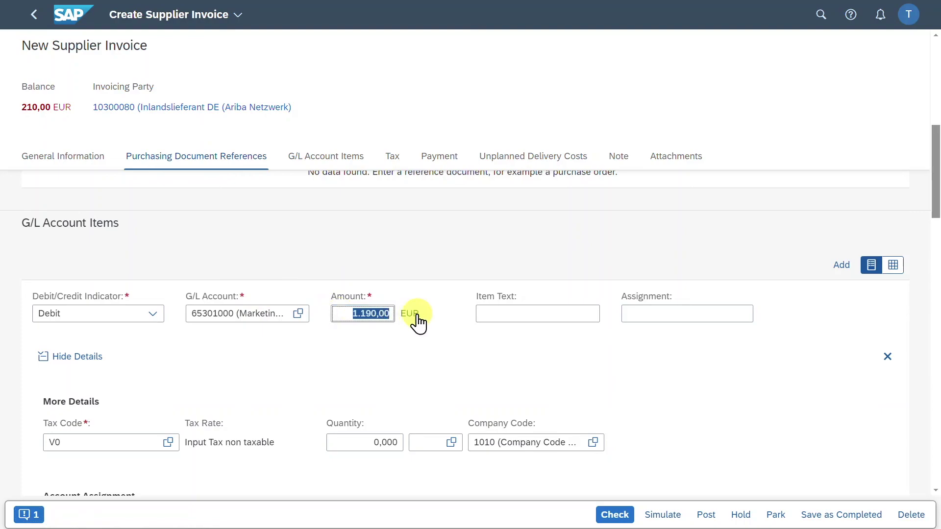
pyautogui.write('1.400,00')
pyautogui.click(613, 514)
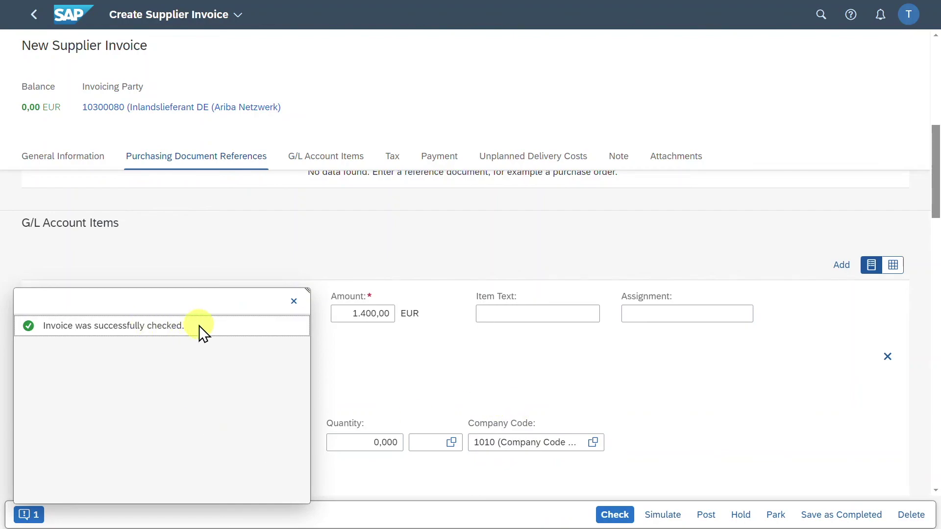
pyautogui.click(294, 301)
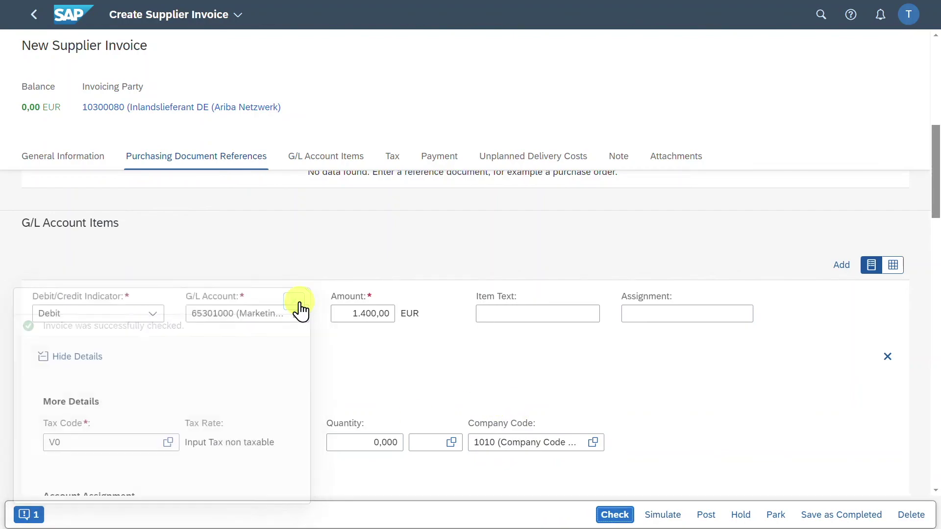
pyautogui.click(662, 516)
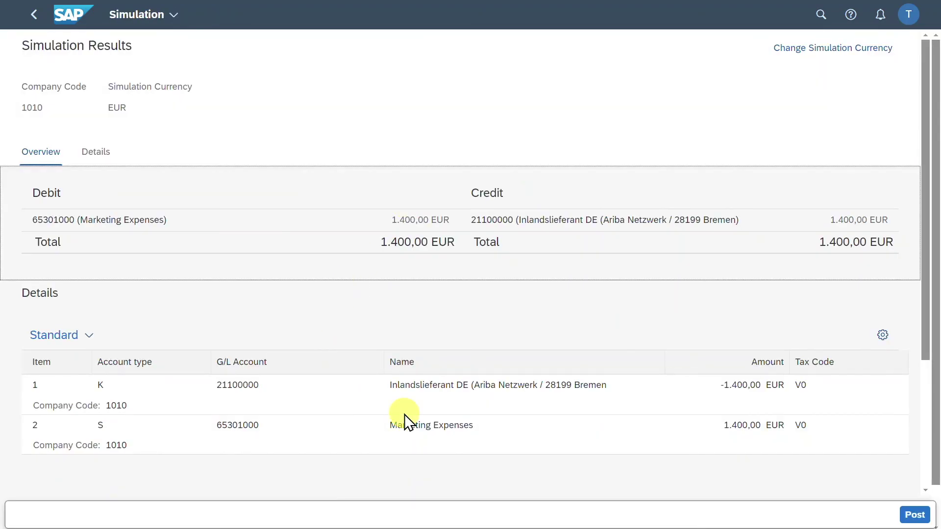
pyautogui.click(35, 18)
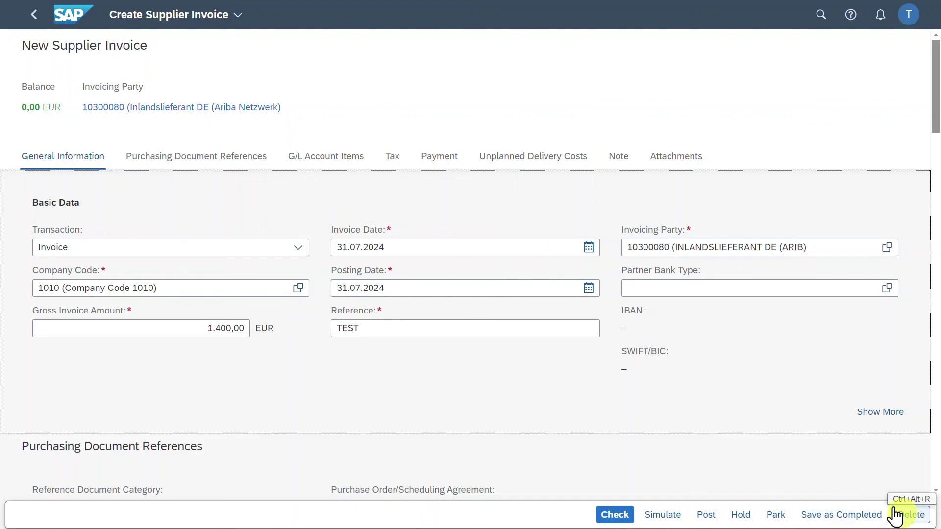
# Step: Post the 1.400,00 EUR supplier invoice and open the newly created invoice from the success message
pyautogui.click(705, 516)
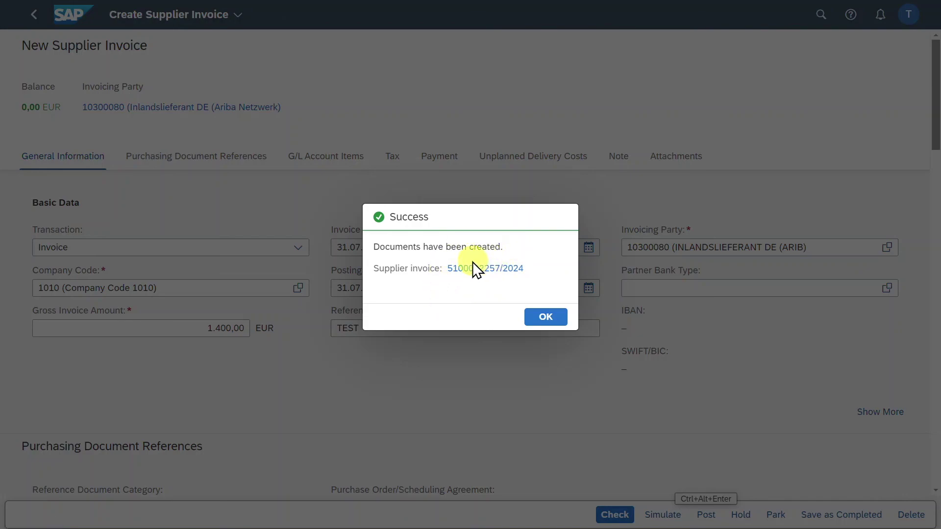
pyautogui.click(486, 270)
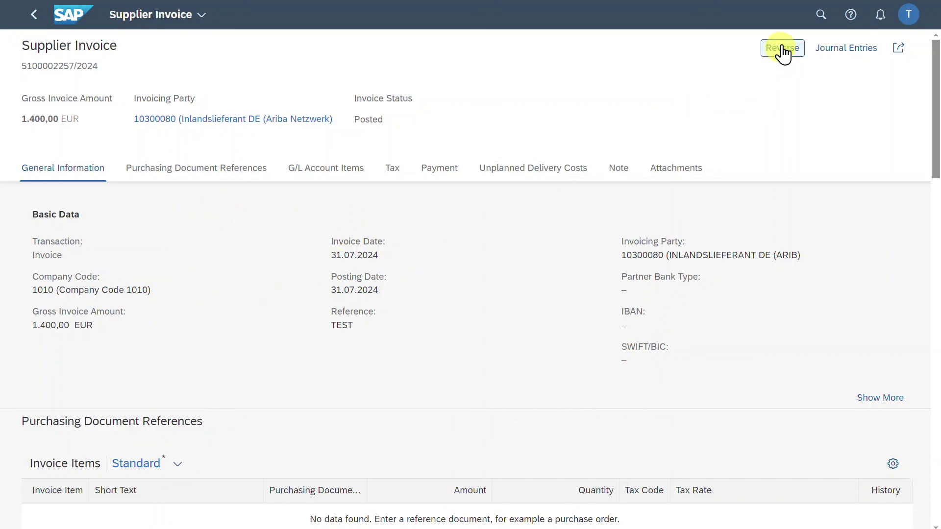
pyautogui.click(838, 55)
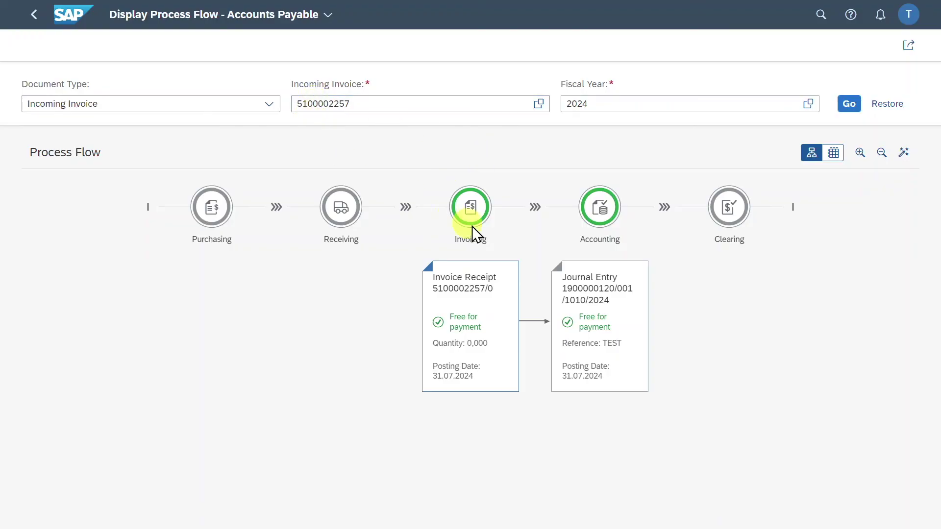